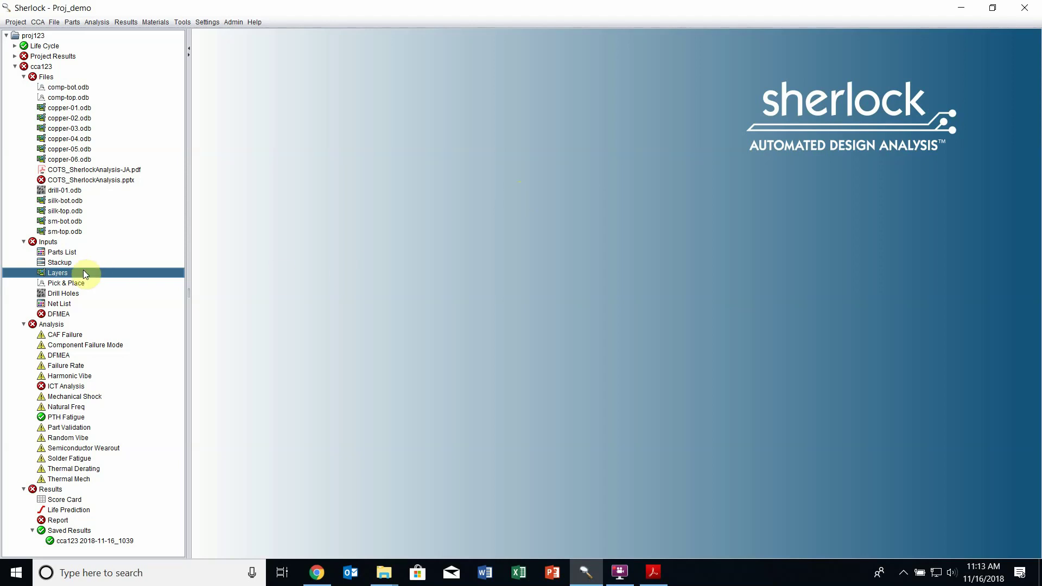
# Open the cca123 layer viewer from Inputs > Layers and bring up the Edit menu
pyautogui.doubleClick(63, 277)
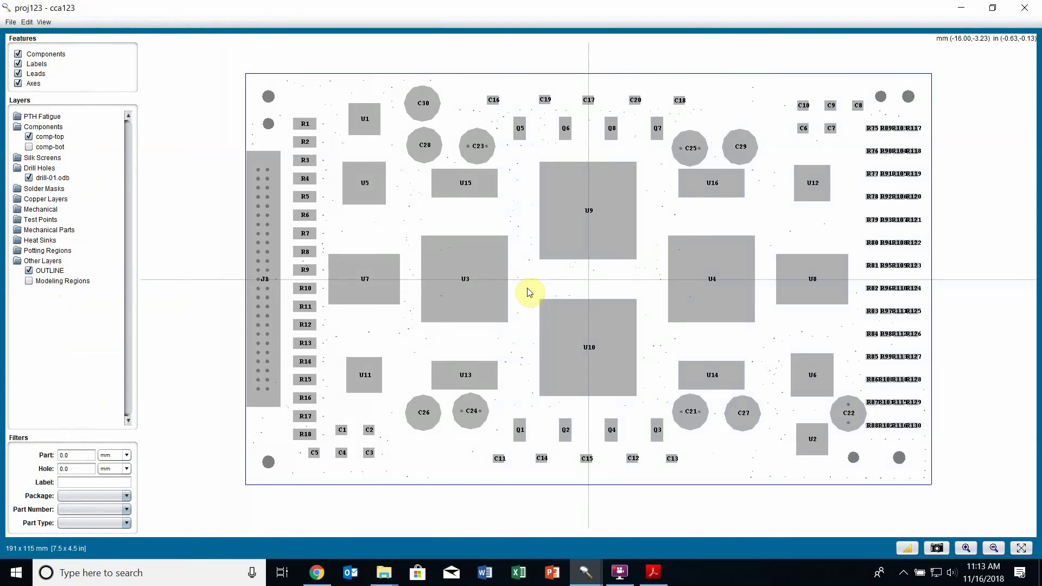
pyautogui.click(28, 23)
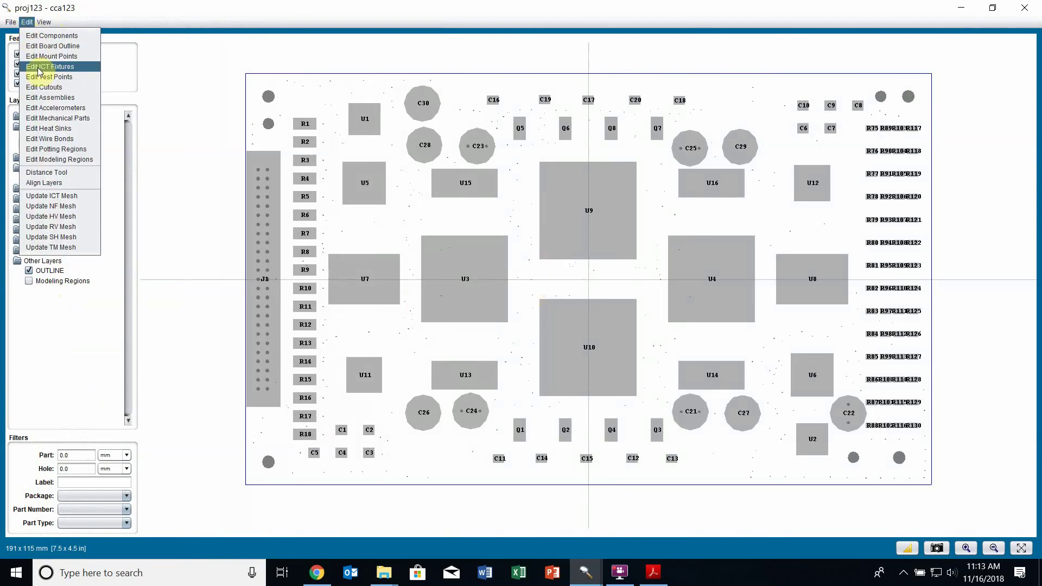
# Enter component editing and review U9's Package and Location properties, then close them
pyautogui.click(77, 38)
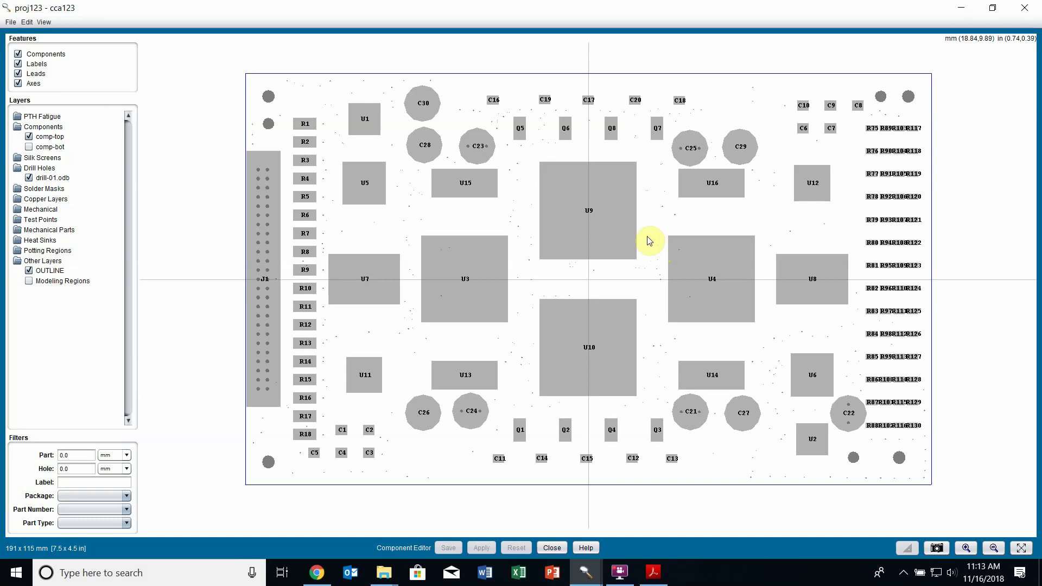
pyautogui.rightClick(606, 201)
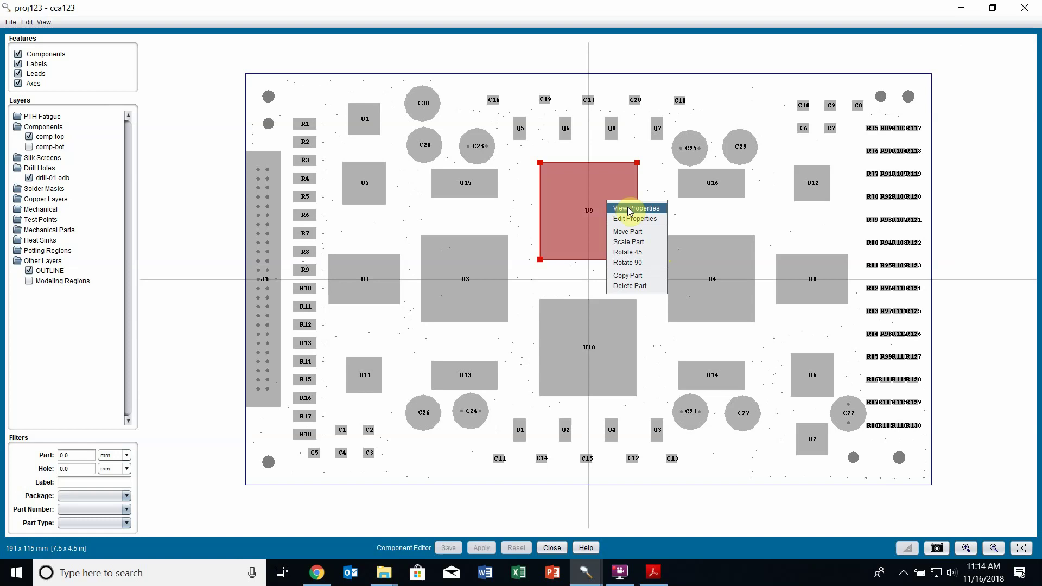
pyautogui.click(642, 210)
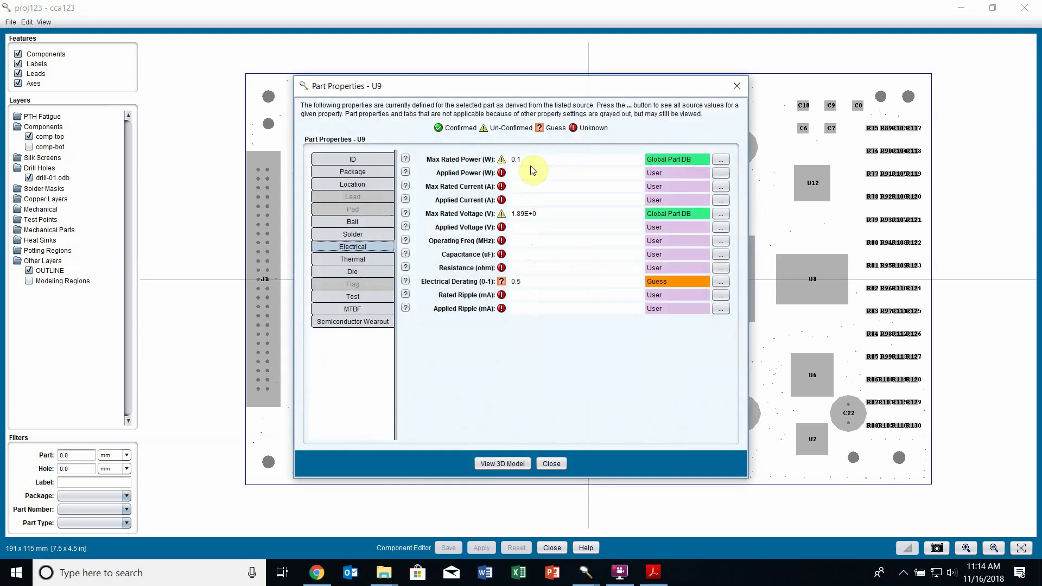
pyautogui.click(368, 172)
pyautogui.click(352, 184)
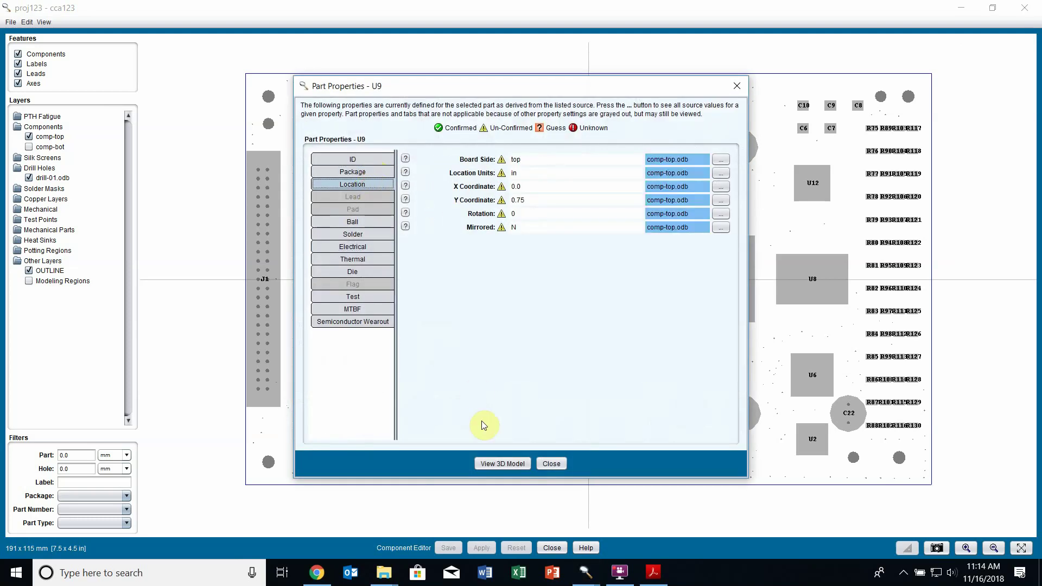
pyautogui.click(558, 463)
# Open U9's Edit Properties dialog and cancel it without changes
pyautogui.rightClick(563, 241)
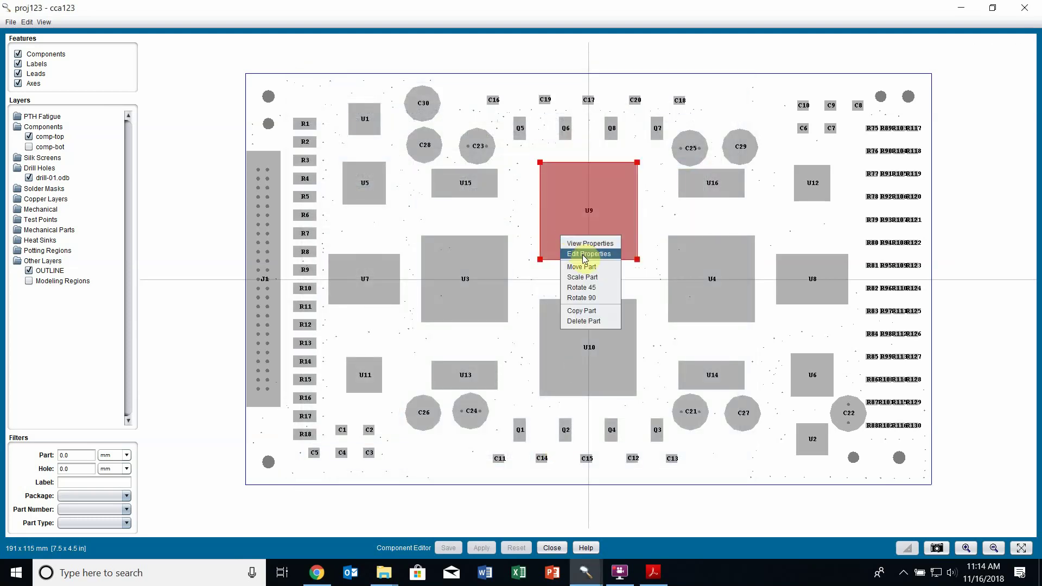
pyautogui.click(571, 255)
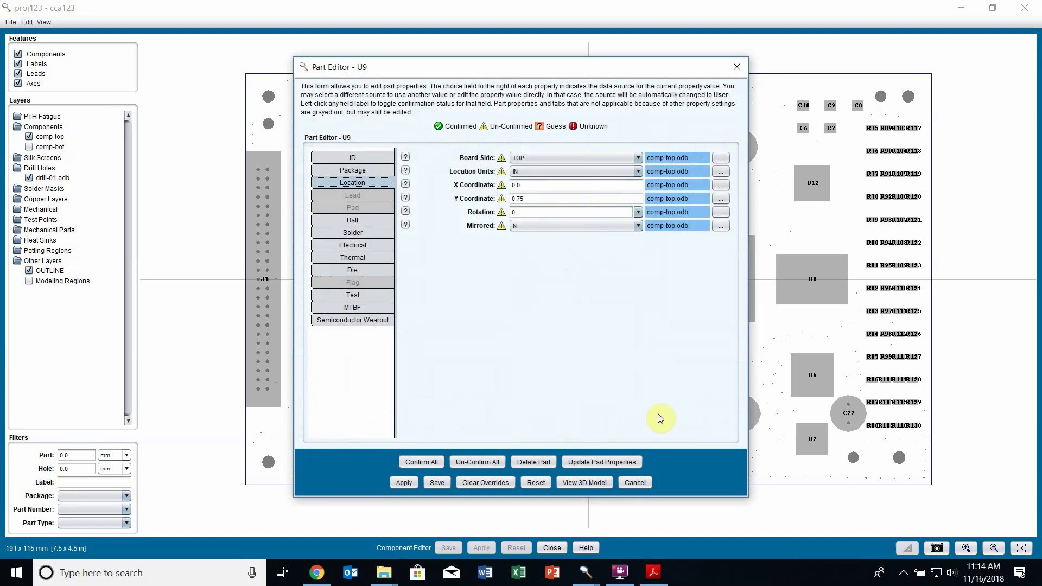
pyautogui.click(643, 481)
pyautogui.rightClick(614, 211)
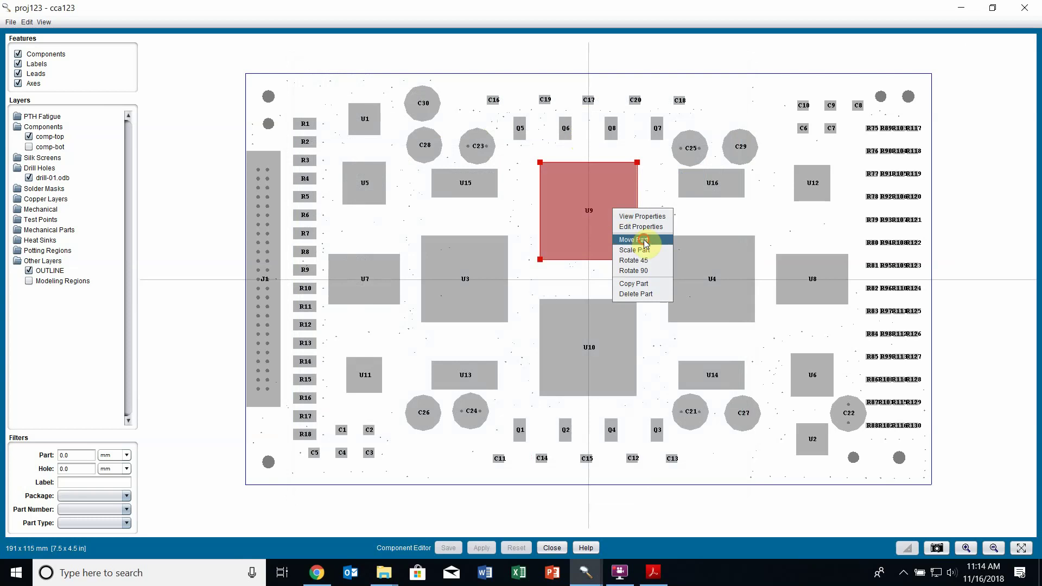
# Move part U9 slightly left and down on the board
pyautogui.click(645, 240)
pyautogui.click(604, 219)
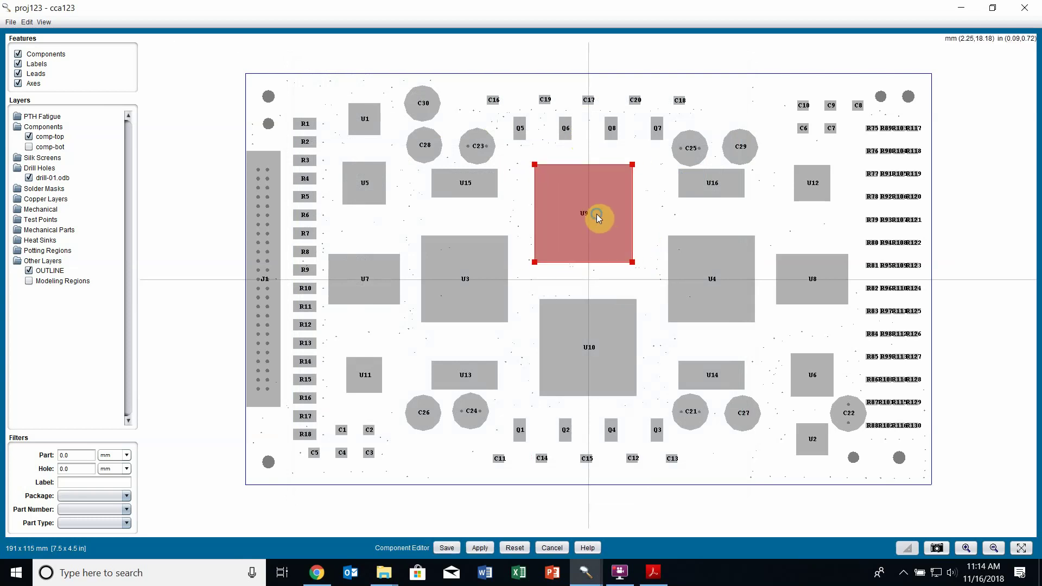
pyautogui.rightClick(597, 217)
pyautogui.click(634, 217)
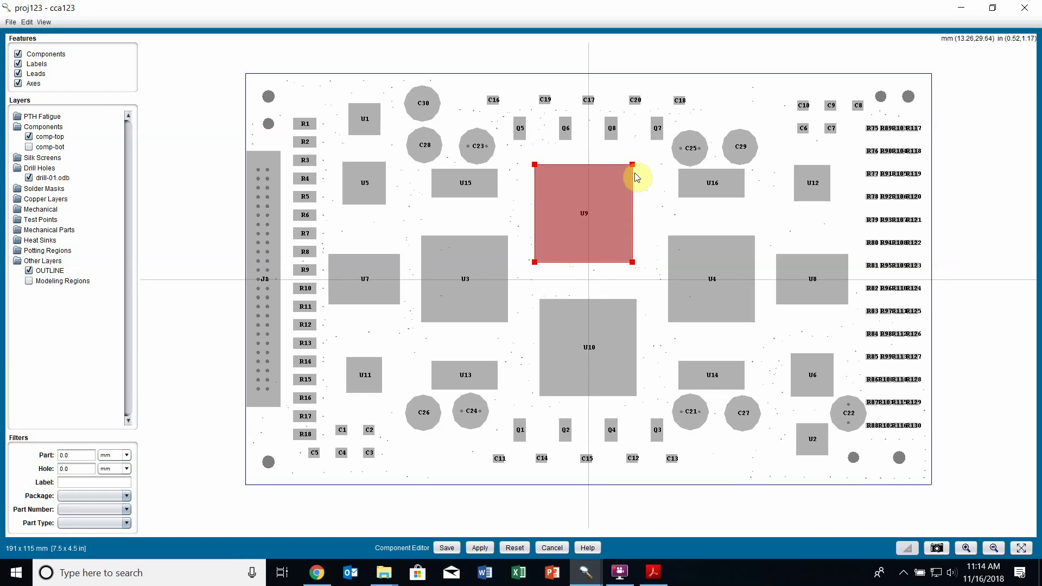
# Enlarge U9 from its top-right corner, rotate it 45°, then cancel the component edits
pyautogui.moveTo(632, 164)
pyautogui.mouseDown()
pyautogui.moveTo(640, 155)
pyautogui.moveTo(636, 165)
pyautogui.mouseUp()
pyautogui.rightClick(622, 185)
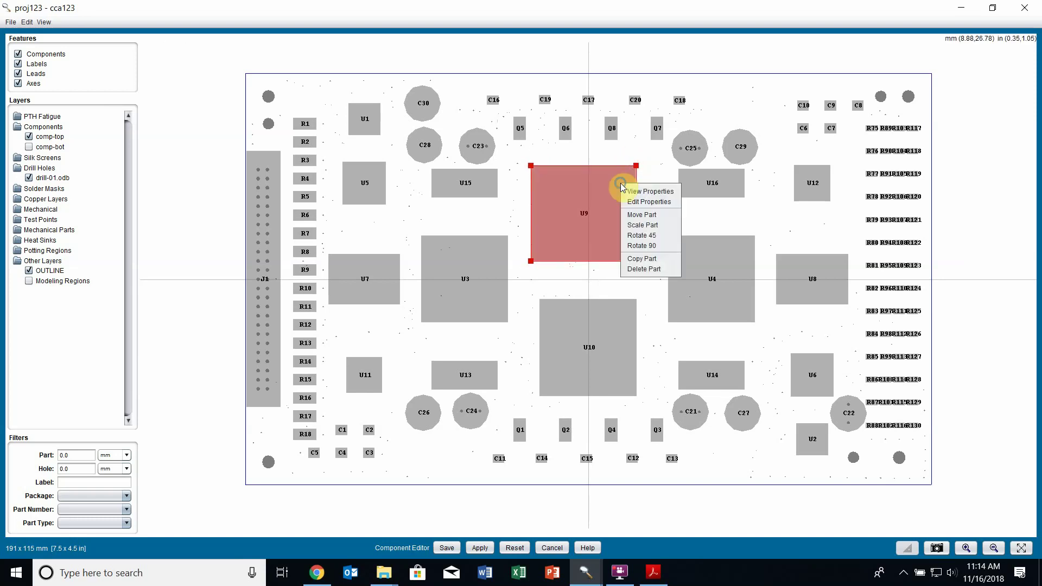
pyautogui.click(642, 235)
pyautogui.rightClick(636, 212)
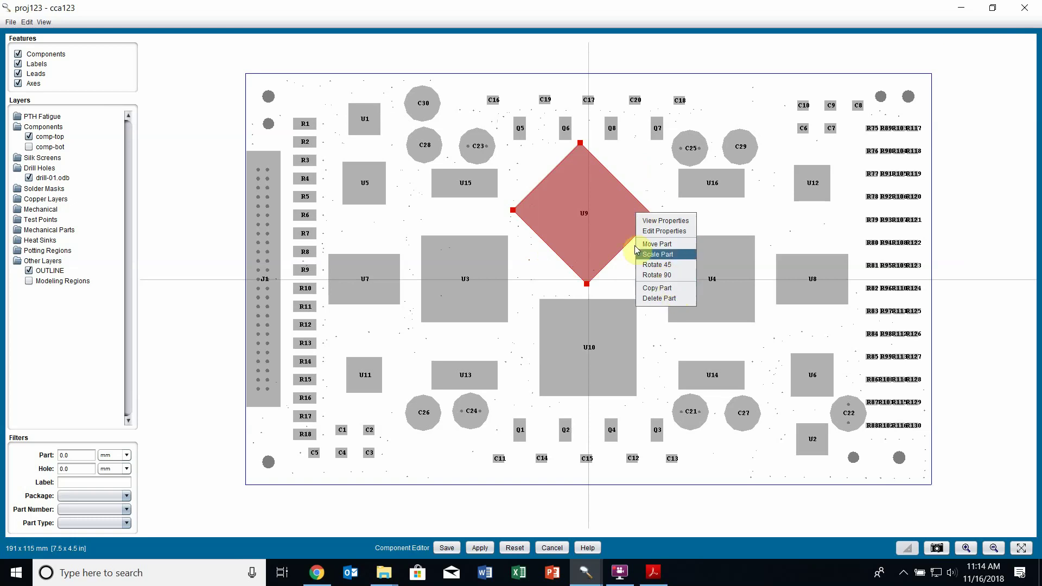
pyautogui.click(623, 228)
pyautogui.click(561, 548)
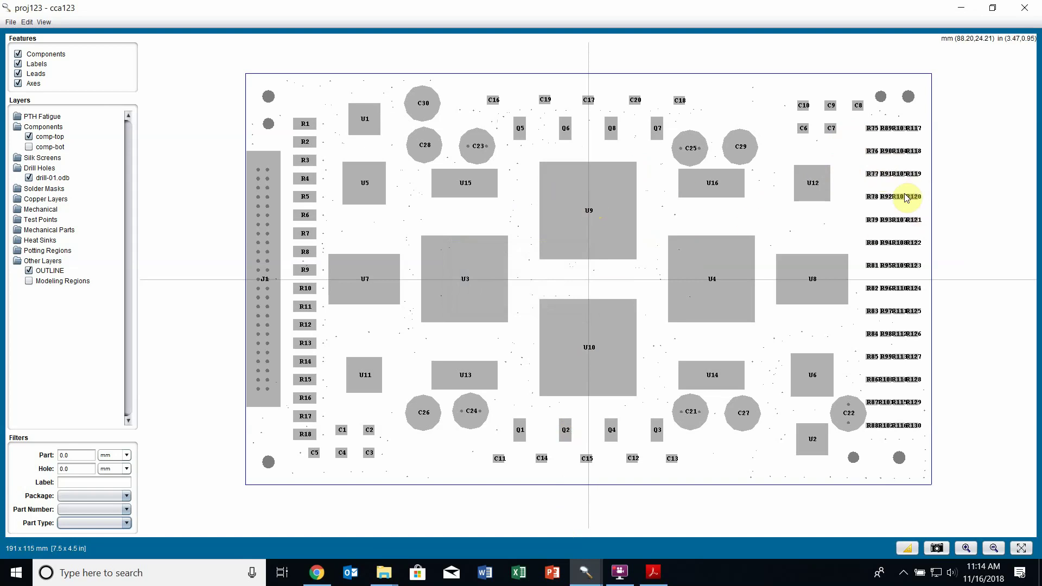
# Show the sm-top.odb solder mask pads and pan toward the right-edge resistor column
pyautogui.doubleClick(38, 188)
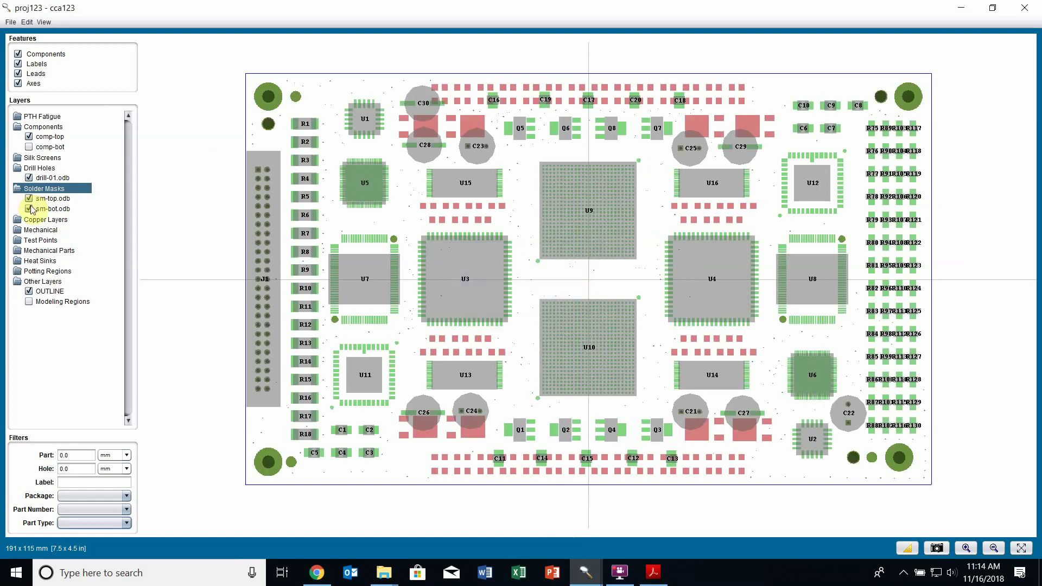
pyautogui.scroll(2, 953, 212)
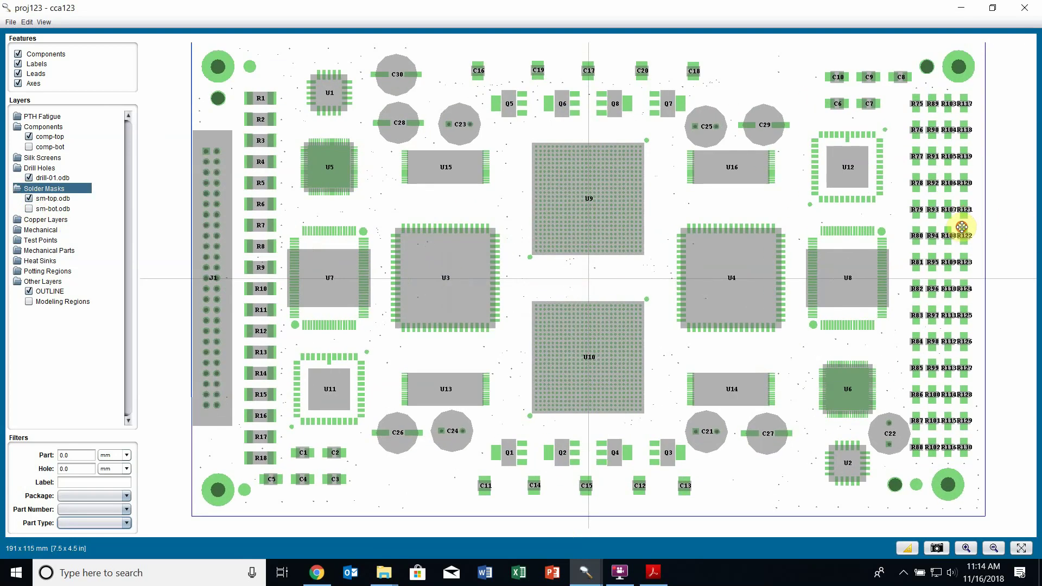
pyautogui.moveTo(959, 225); pyautogui.dragTo(733, 211)
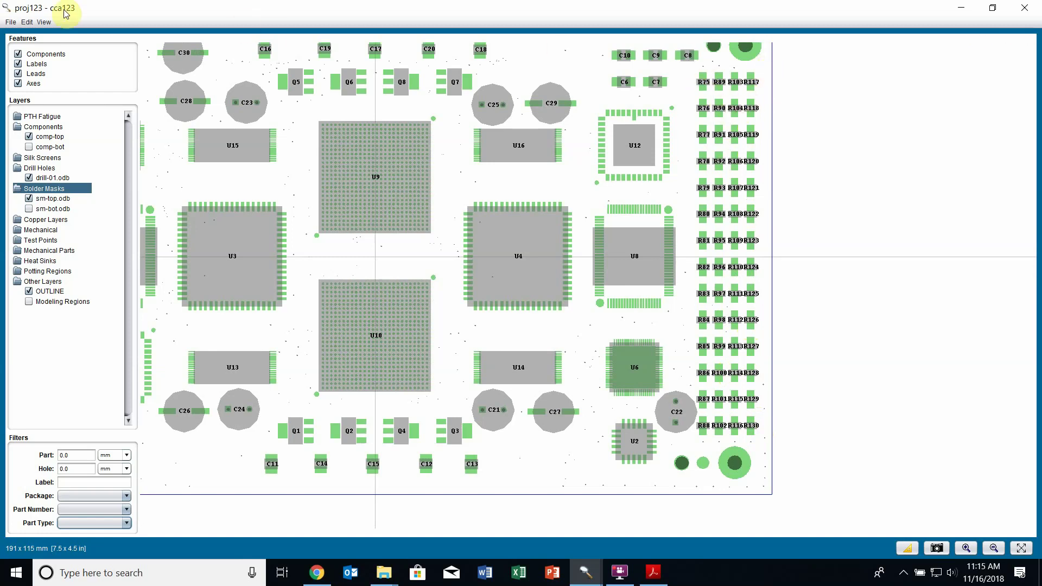
# Box-select the R75–R130 resistor column, rotate it 90°, and apply the change
pyautogui.click(26, 21)
pyautogui.click(46, 41)
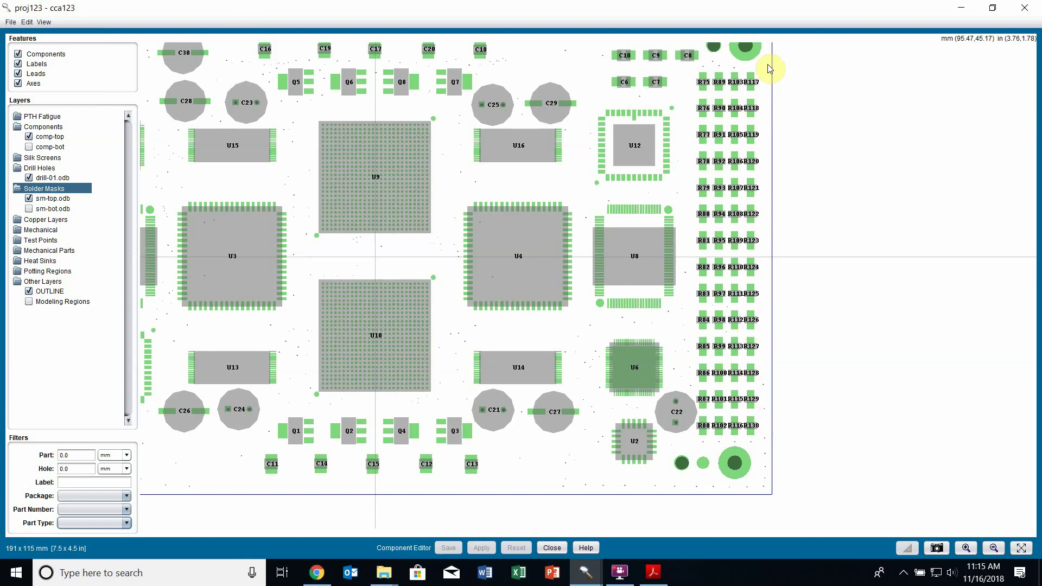
pyautogui.moveTo(767, 64); pyautogui.dragTo(689, 437)
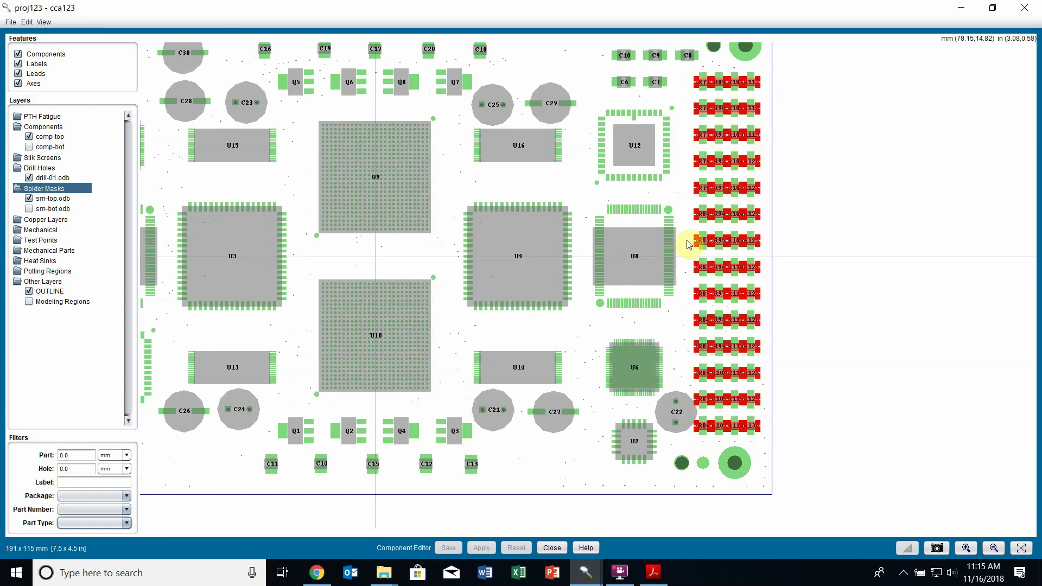
pyautogui.scroll(1, 736, 265)
pyautogui.scroll(2, 736, 265)
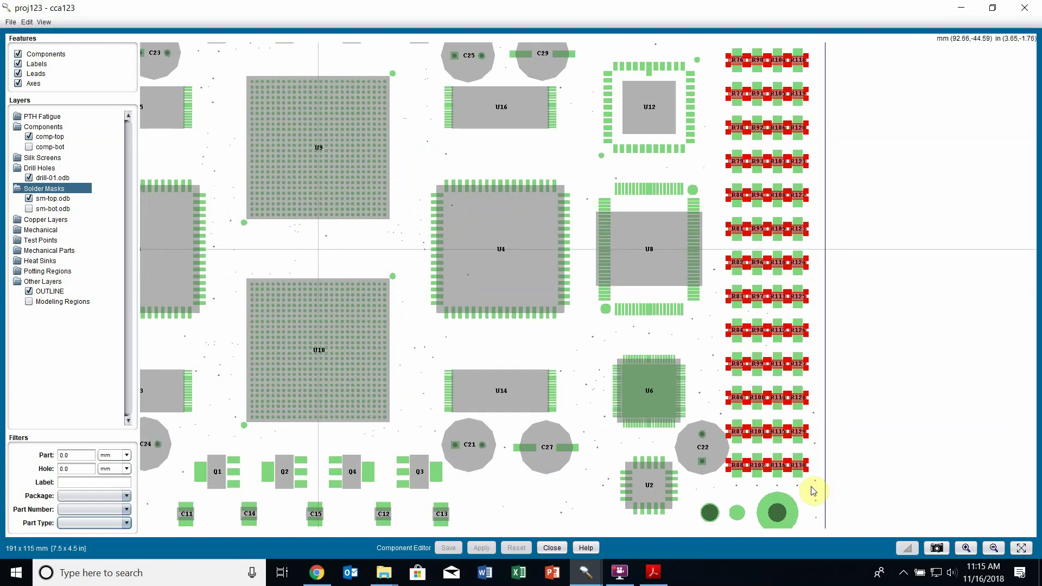
pyautogui.rightClick(800, 466)
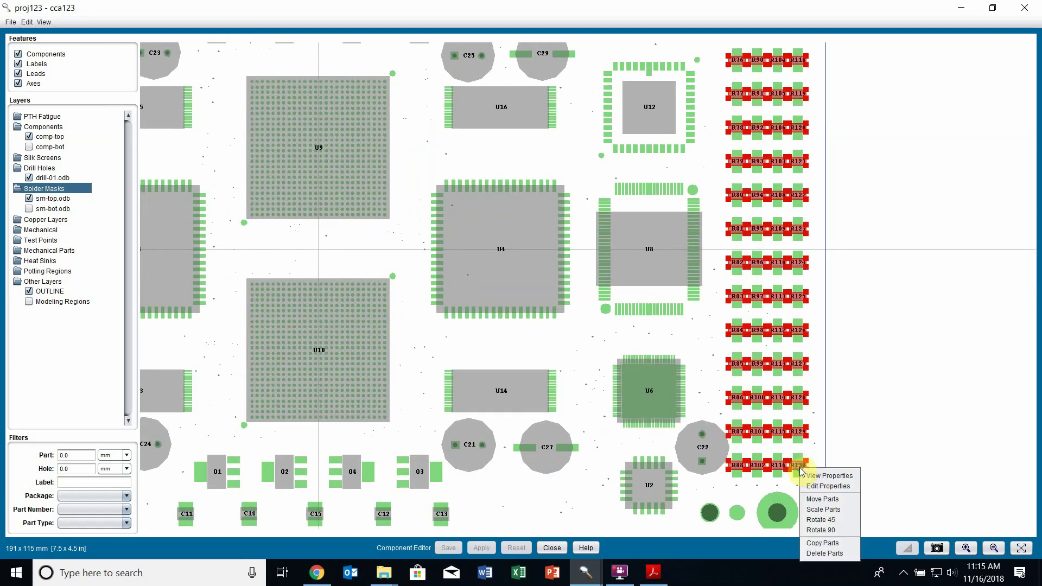
pyautogui.click(836, 530)
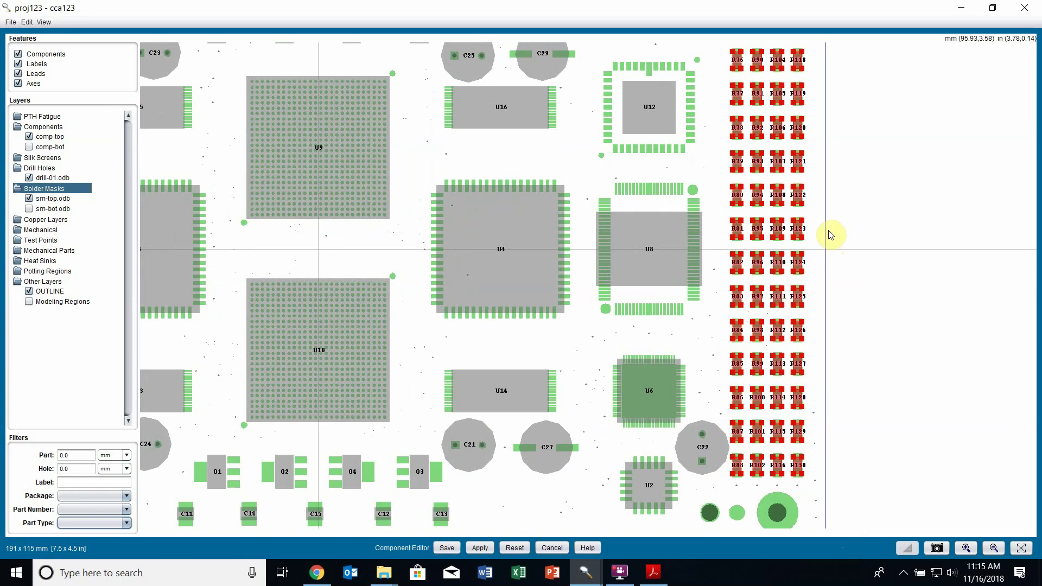
pyautogui.click(476, 547)
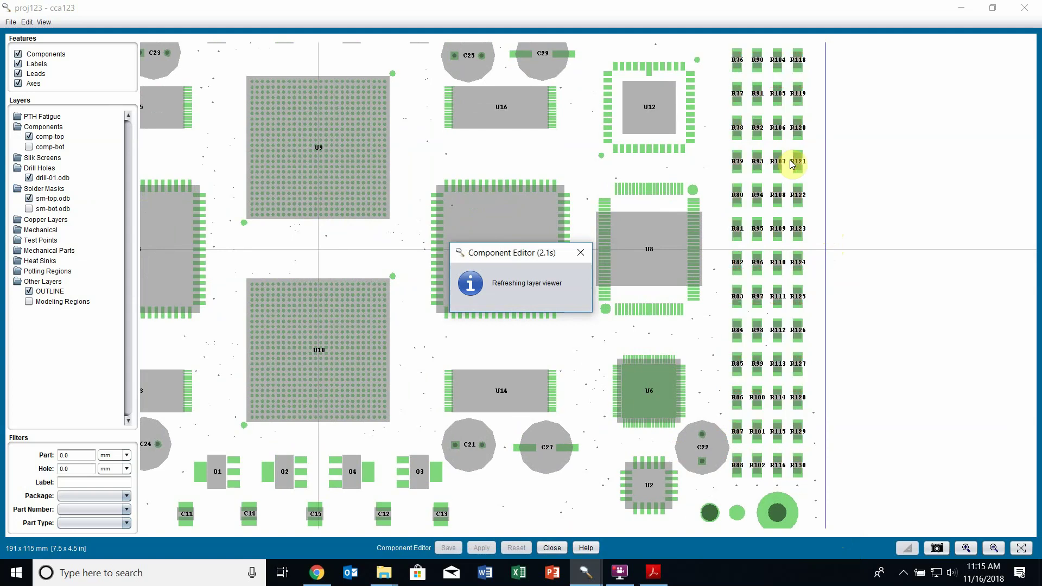
pyautogui.scroll(-3, 749, 232)
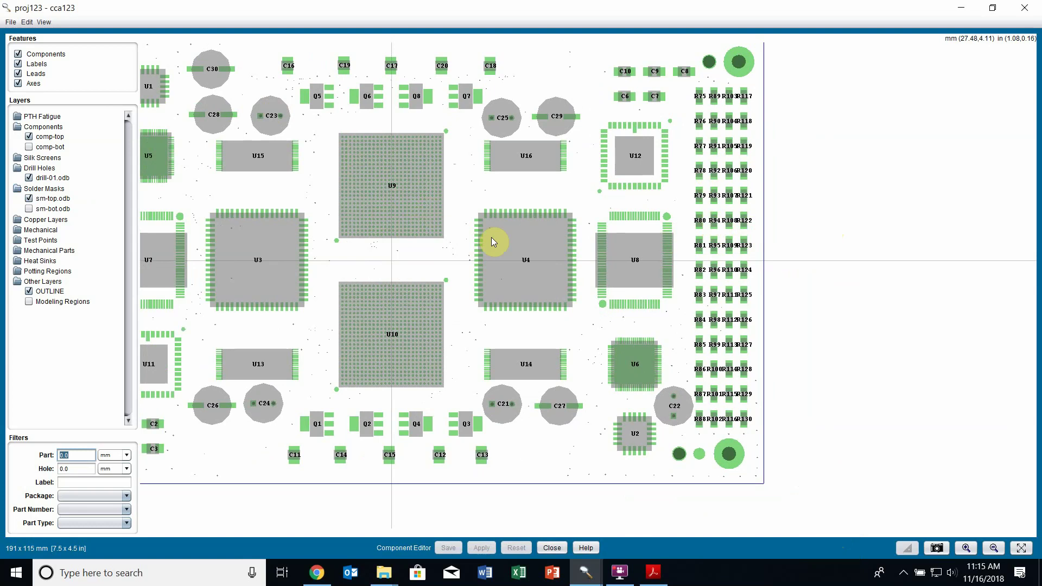
pyautogui.moveTo(395, 255); pyautogui.dragTo(532, 262)
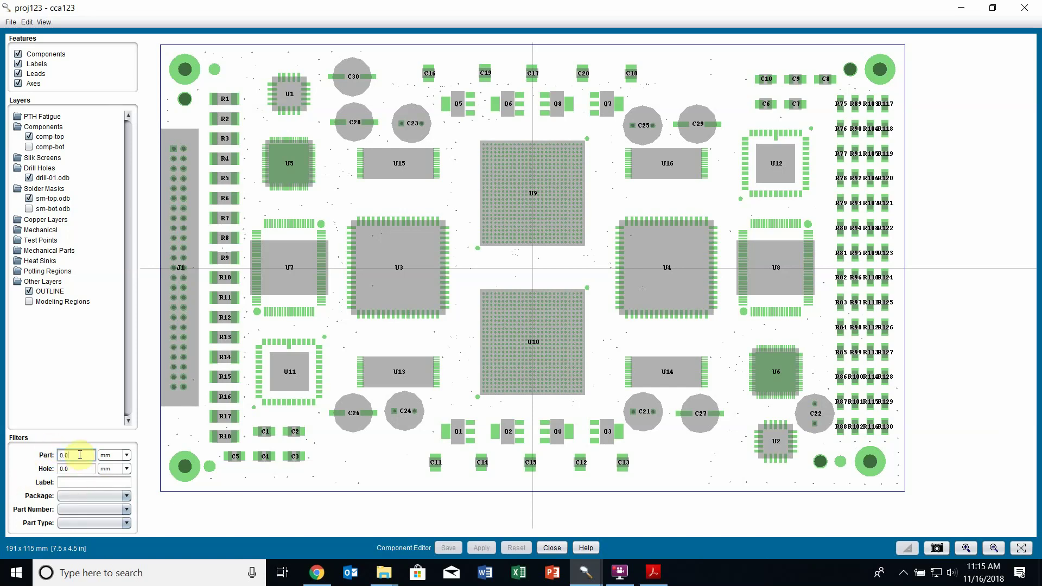
pyautogui.moveTo(80, 455); pyautogui.dragTo(62, 459)
pyautogui.write('5')
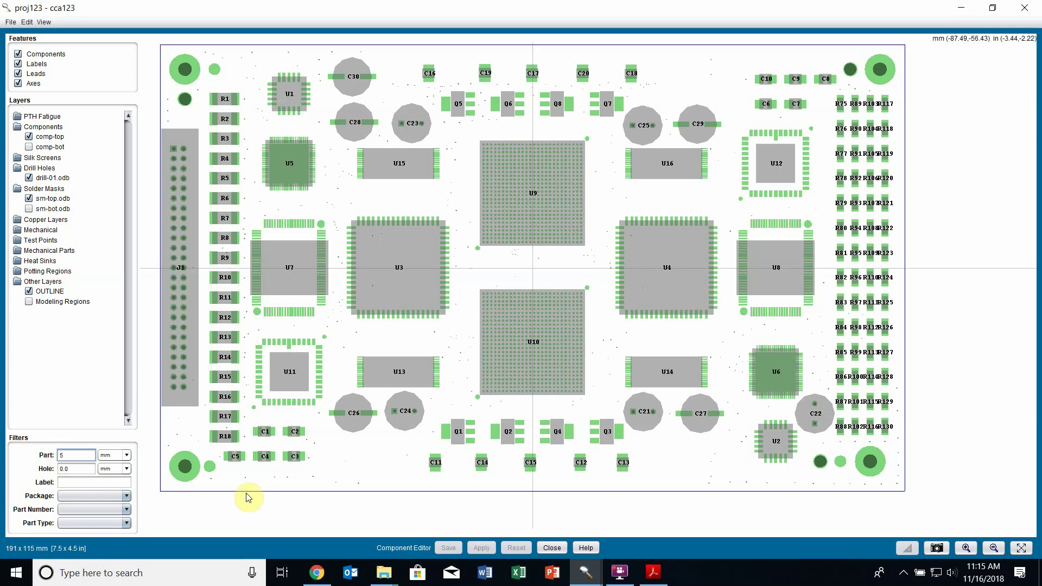
pyautogui.press('Return')
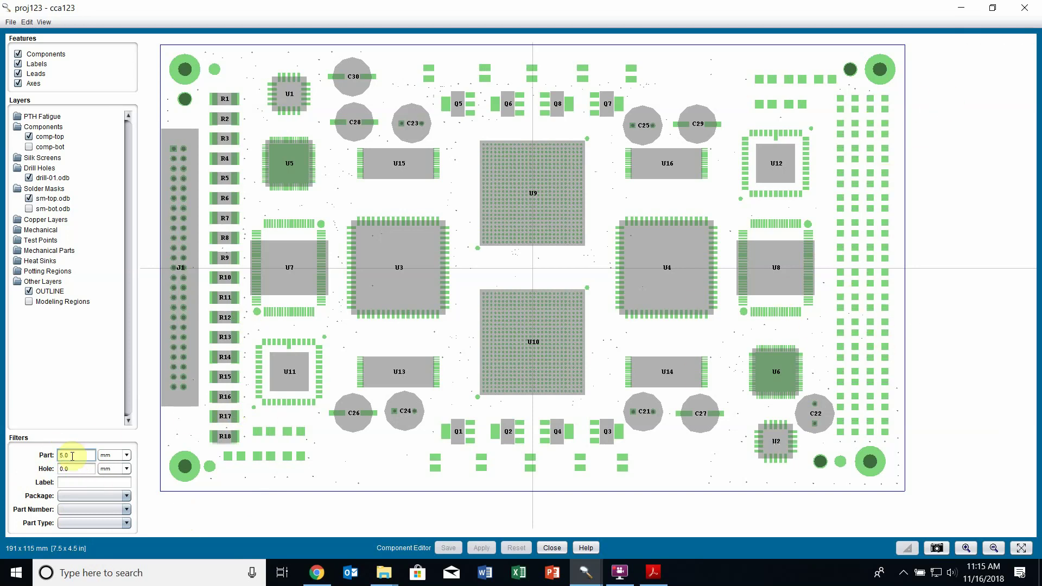
pyautogui.moveTo(72, 457); pyautogui.dragTo(49, 453)
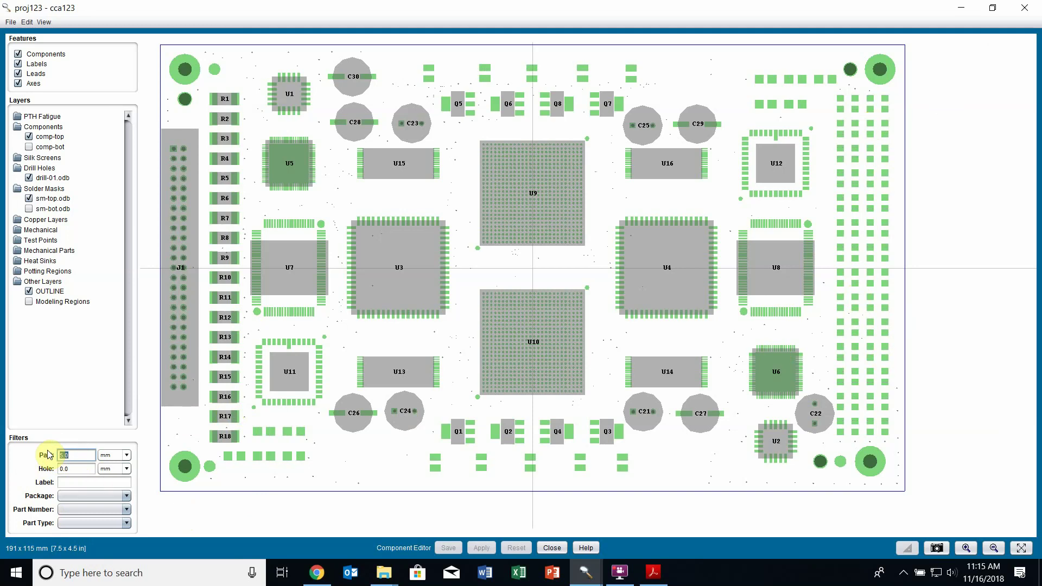
pyautogui.write('0.0')
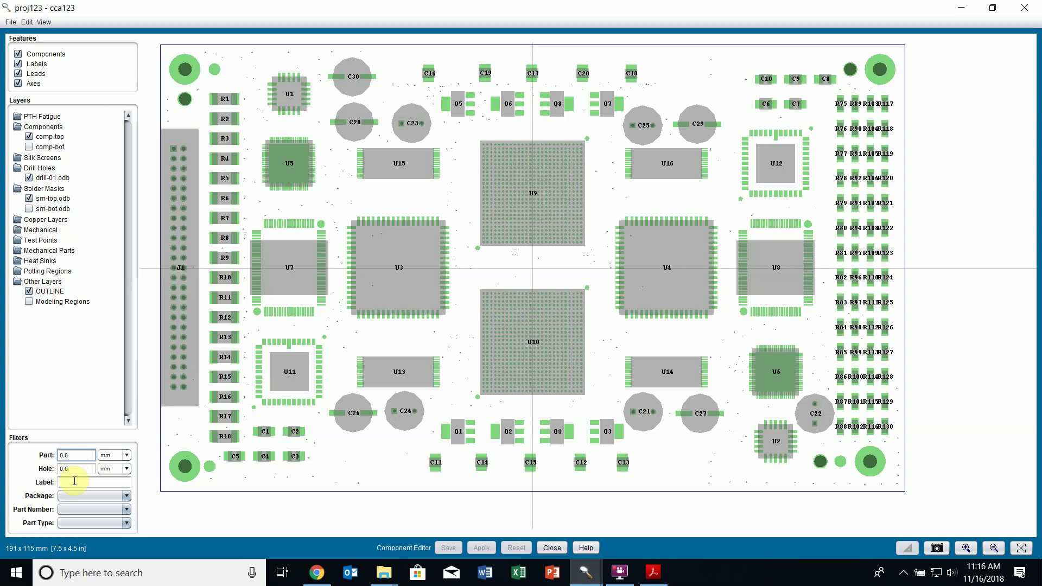
# Review the Label, Package, Part Number and Part Type filter lists without choosing any option
pyautogui.click(90, 482)
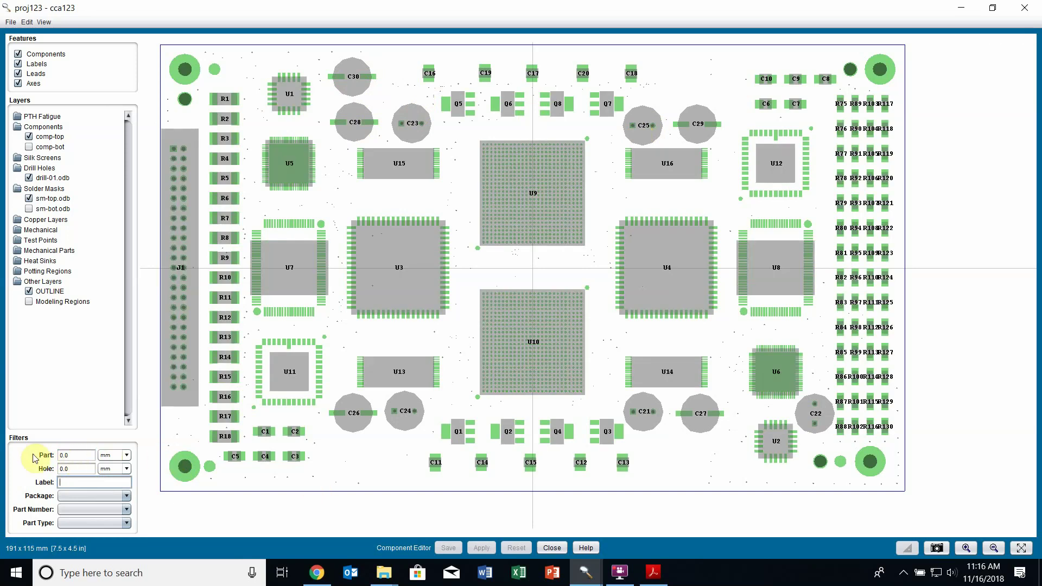
pyautogui.click(91, 495)
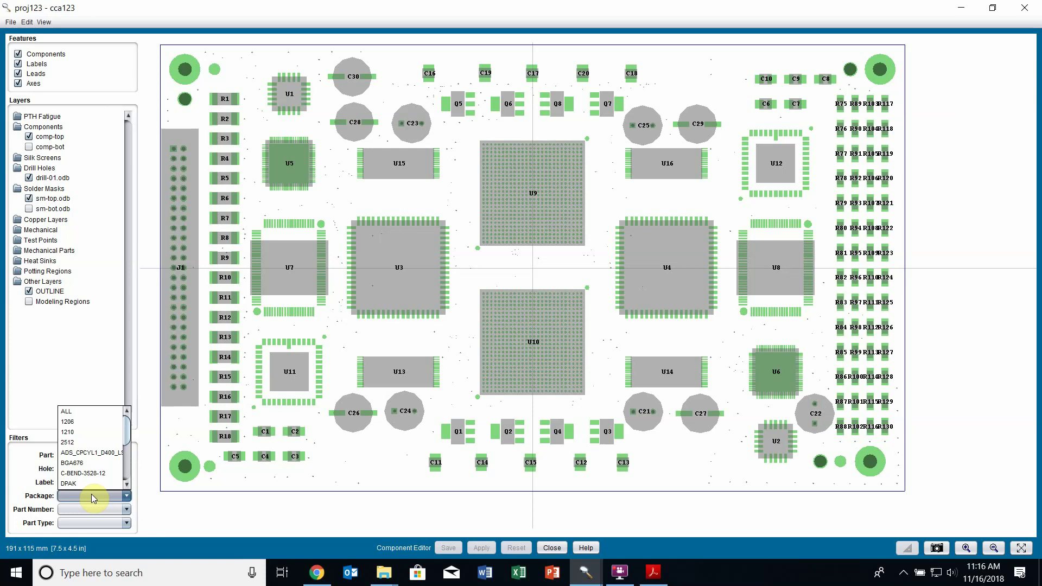
pyautogui.click(90, 506)
pyautogui.click(90, 506)
pyautogui.click(98, 509)
pyautogui.click(101, 519)
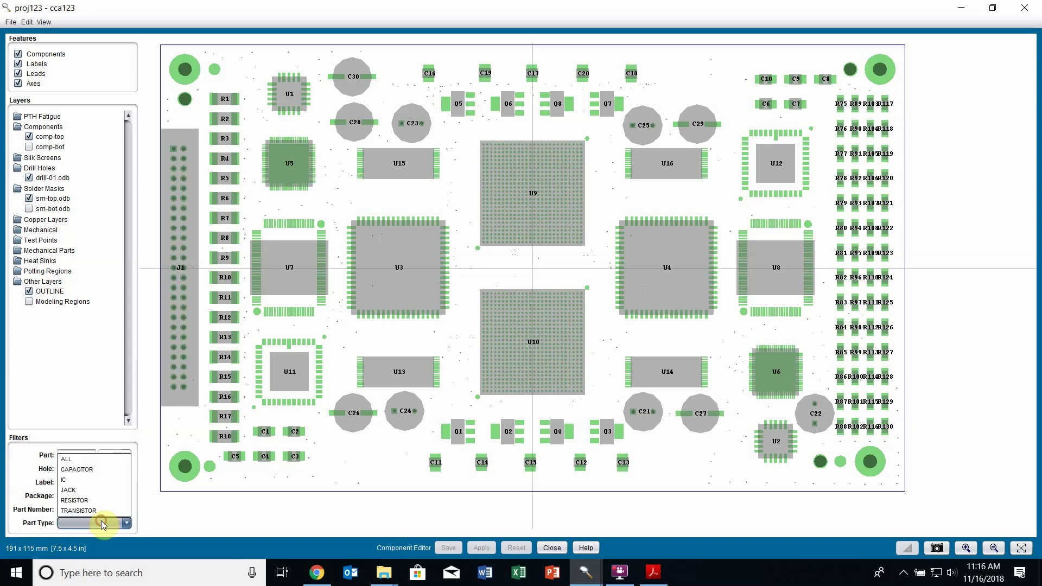
pyautogui.click(102, 521)
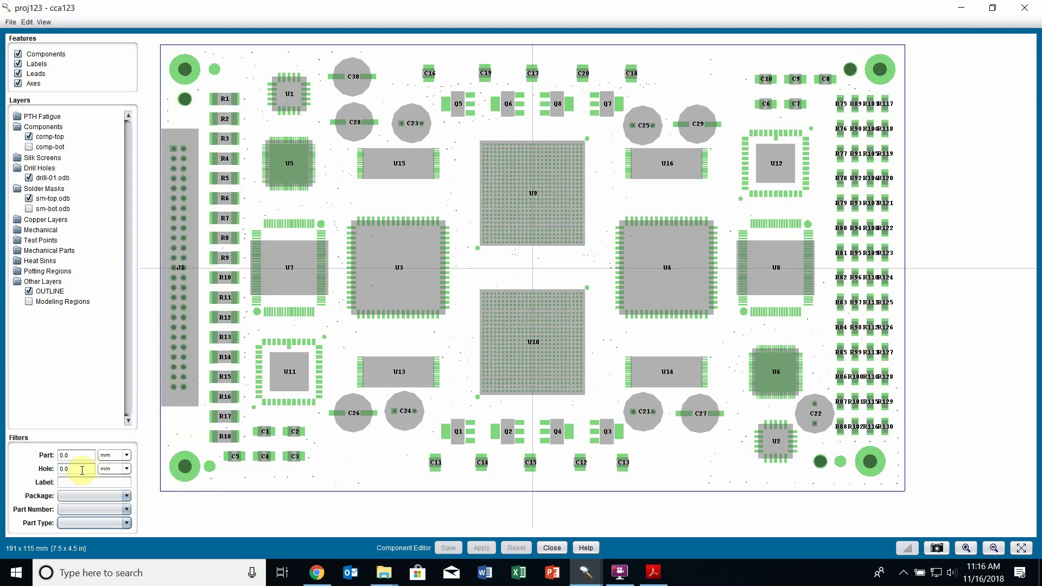
# Close the component editor, hide sm-top.odb, and enter Edit Board Outline mode
pyautogui.click(551, 548)
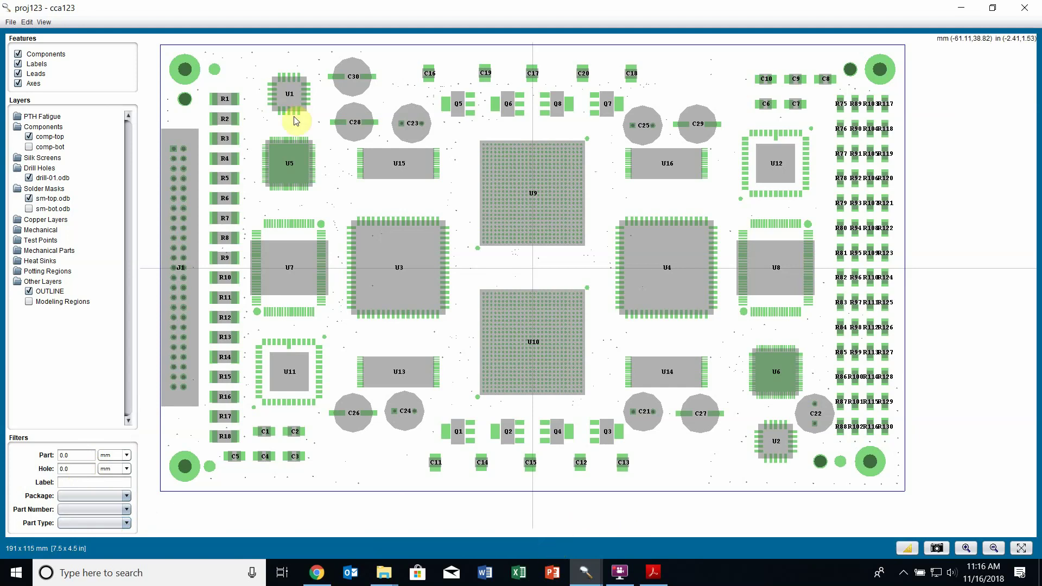
pyautogui.click(30, 199)
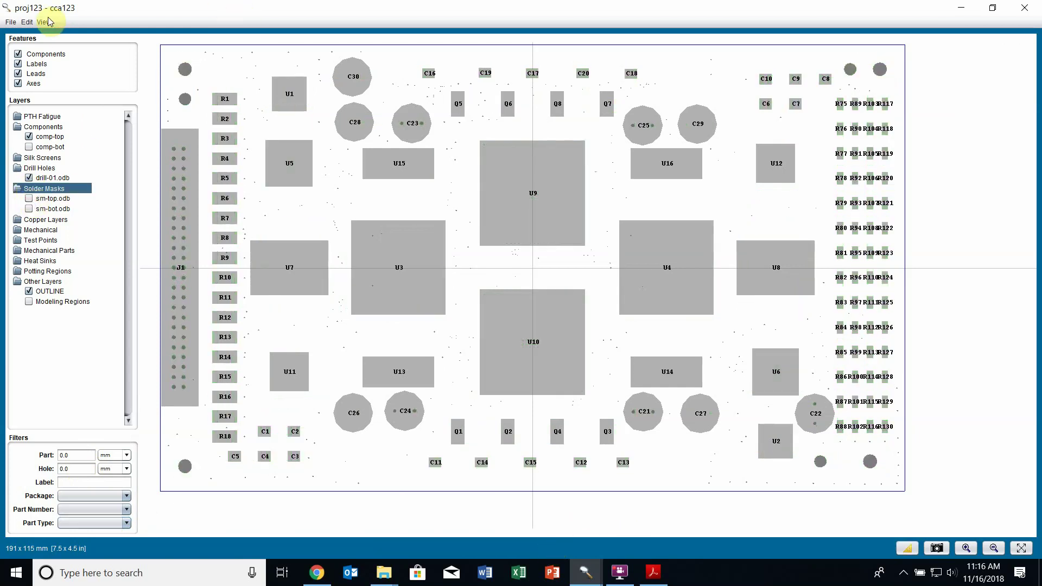
pyautogui.click(27, 22)
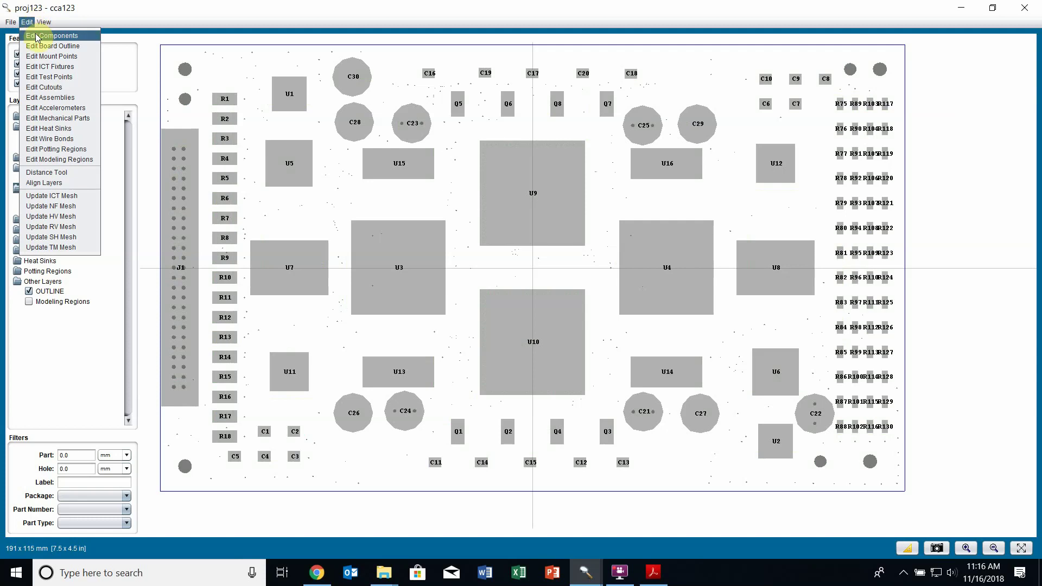
pyautogui.click(78, 48)
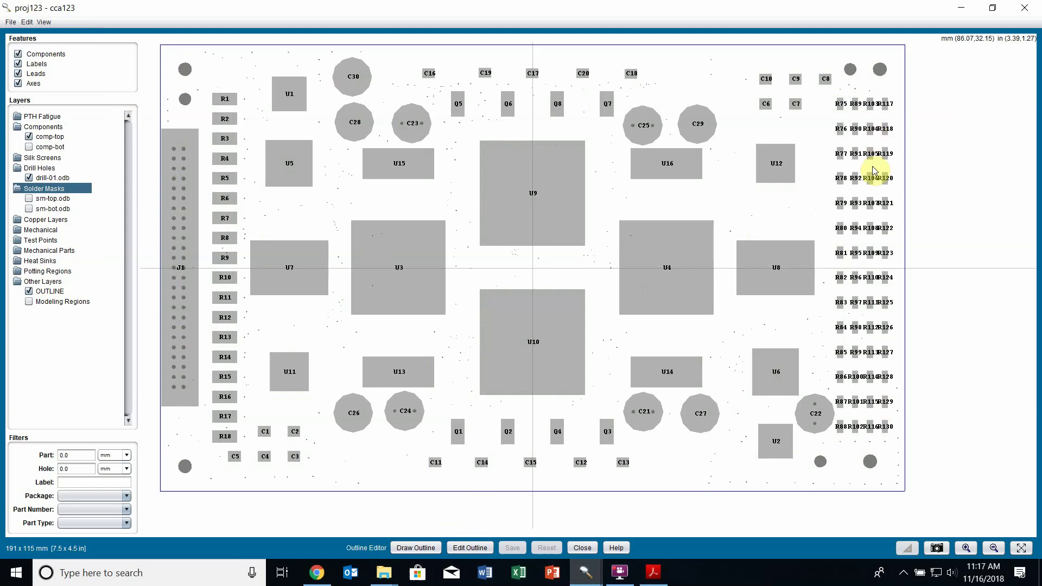
# Drag several outline vertices down near U1 and U9, then cancel the reshape
pyautogui.click(470, 548)
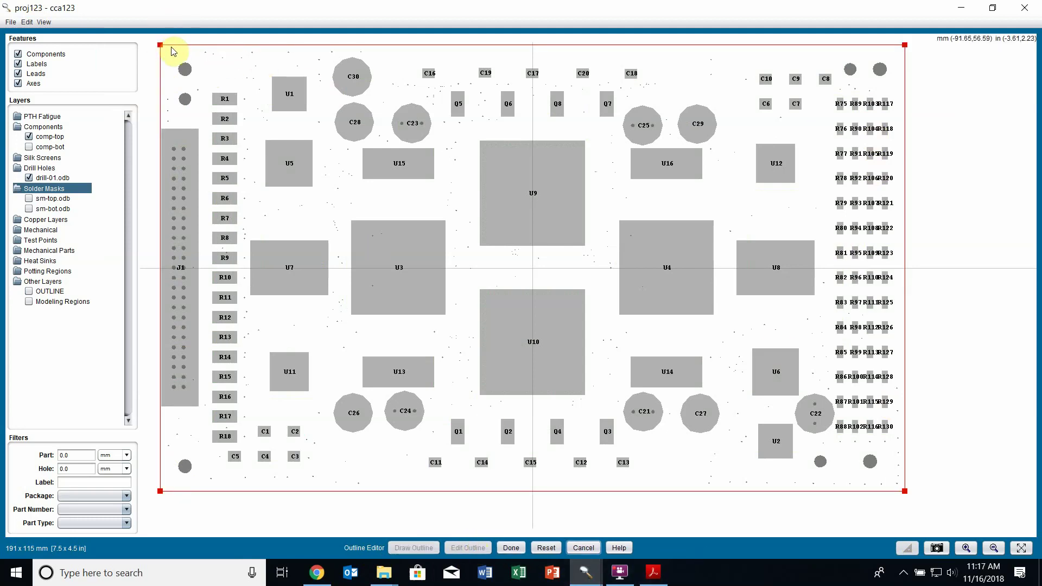
pyautogui.moveTo(160, 45); pyautogui.dragTo(285, 61)
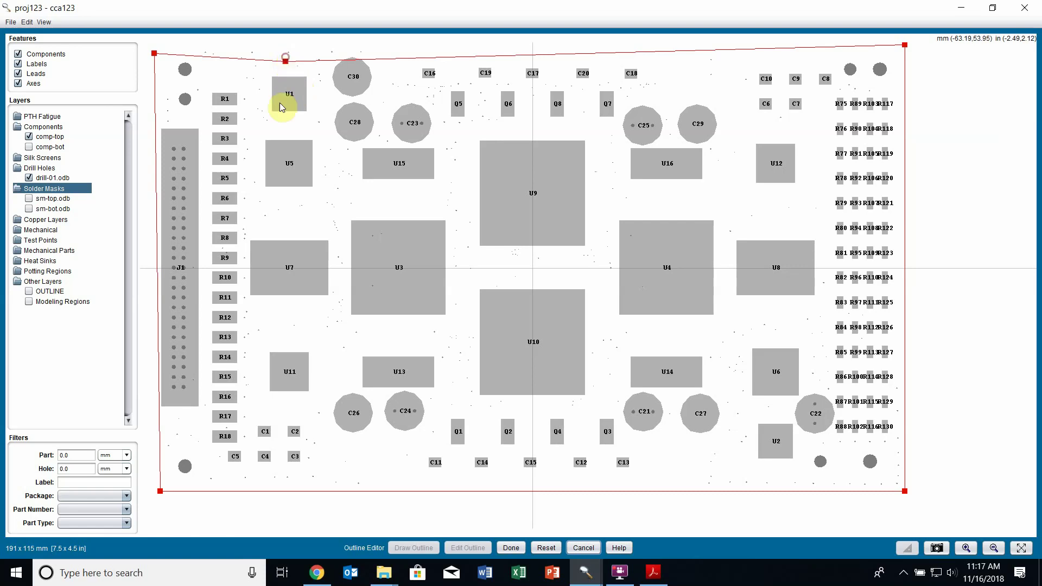
pyautogui.moveTo(285, 64); pyautogui.dragTo(273, 120)
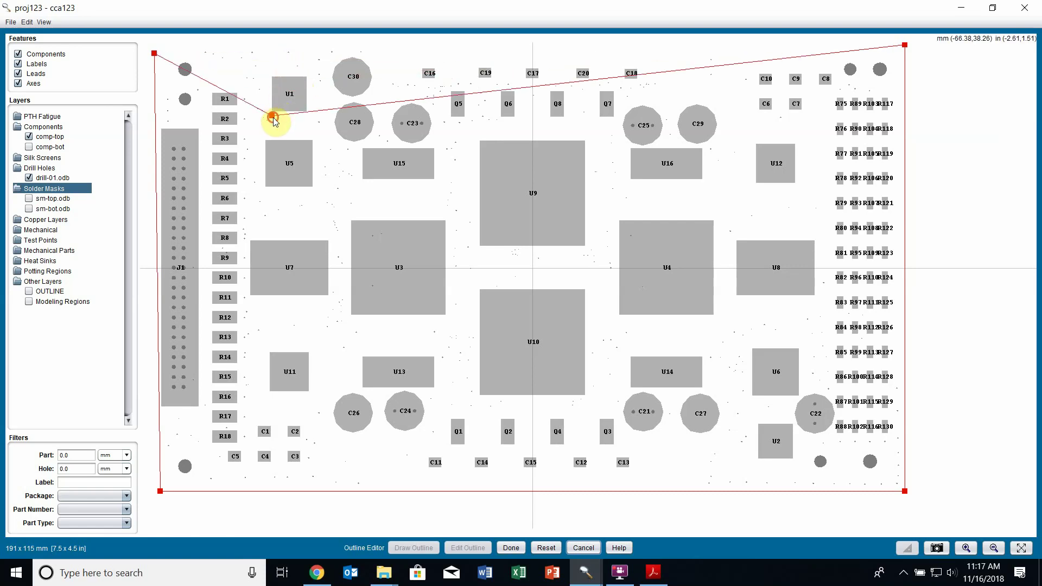
pyautogui.moveTo(488, 91); pyautogui.dragTo(484, 169)
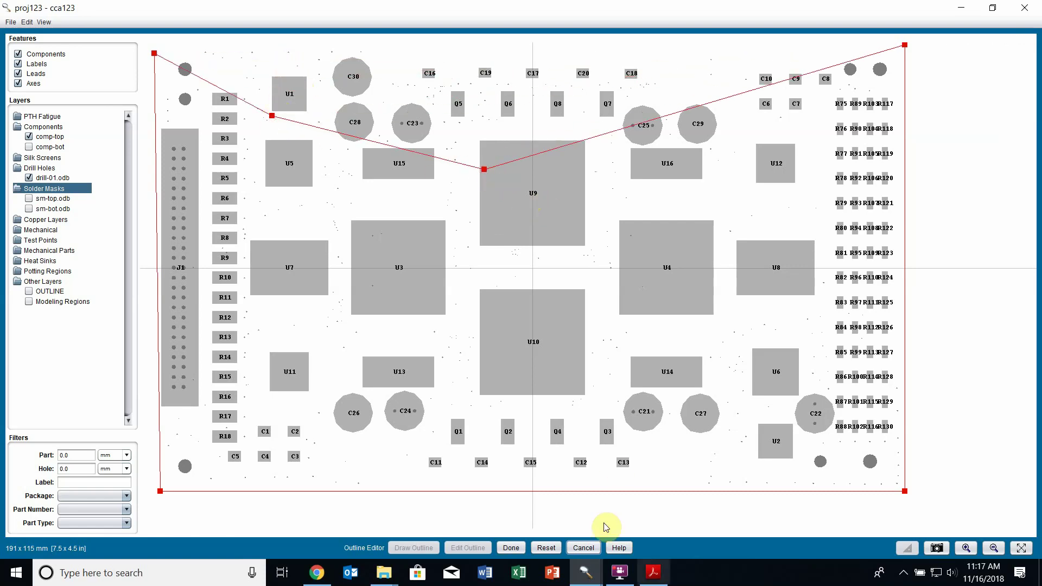
pyautogui.click(581, 548)
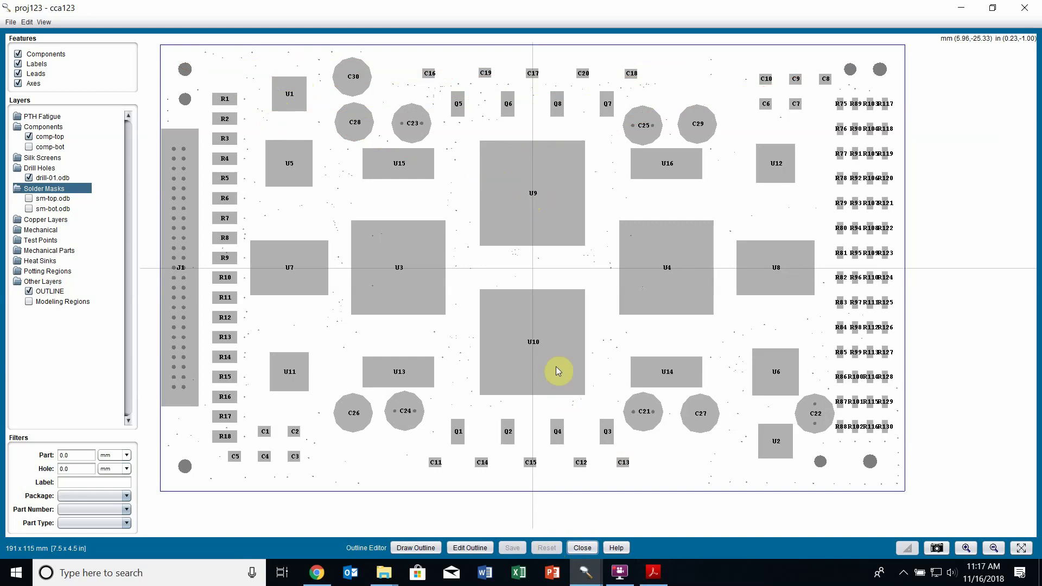
# Trace an irregular polygonal outline around the board, then reset it to the original rectangle
pyautogui.click(419, 548)
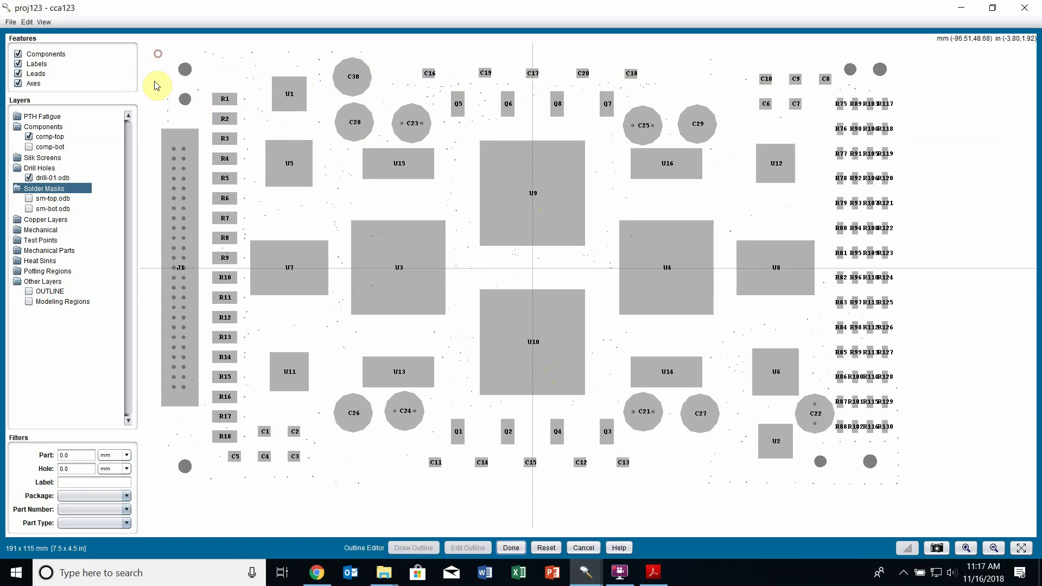
pyautogui.click(164, 109)
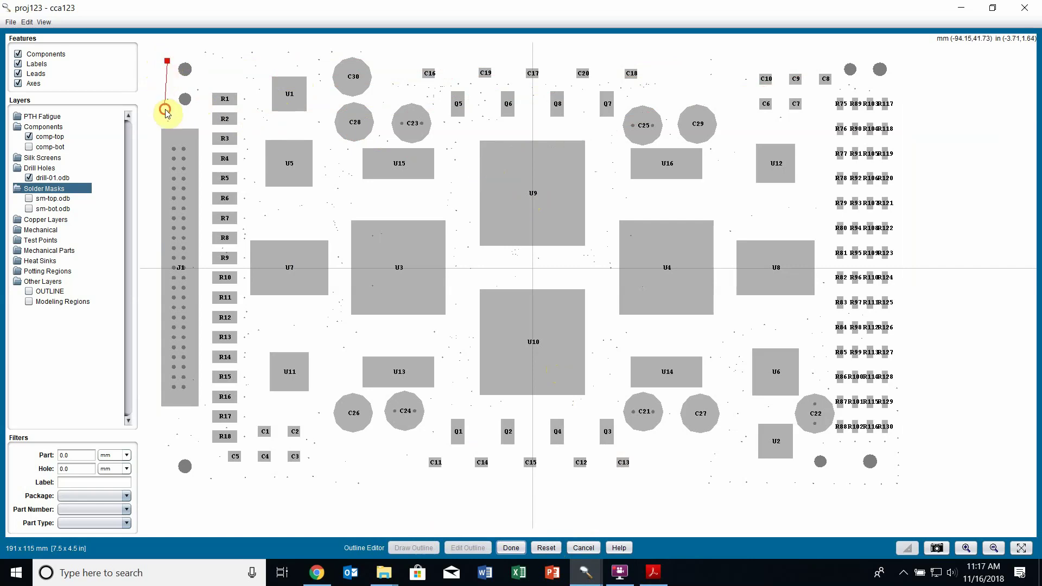
pyautogui.click(159, 211)
pyautogui.click(218, 265)
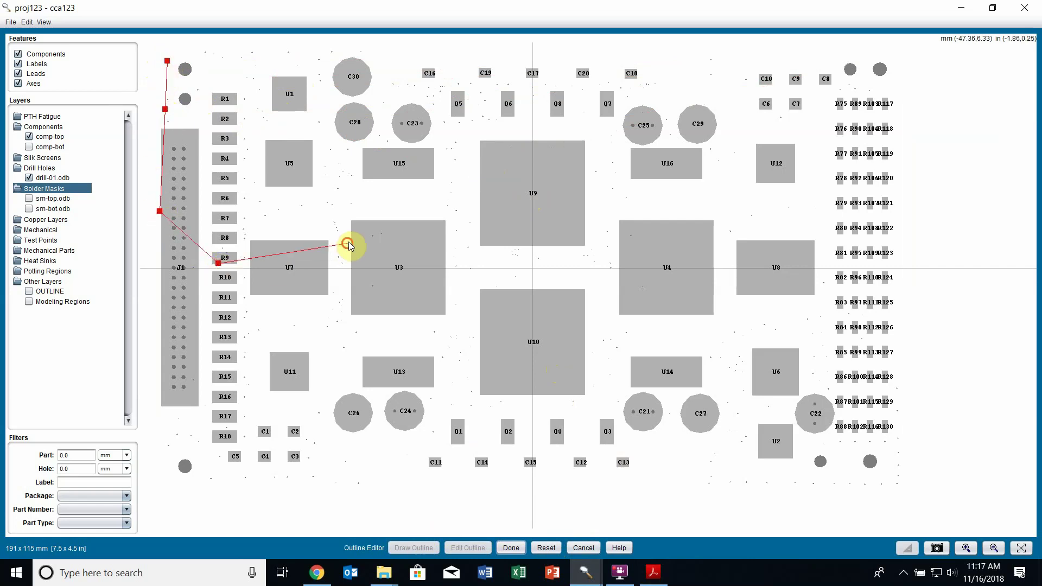
pyautogui.click(398, 184)
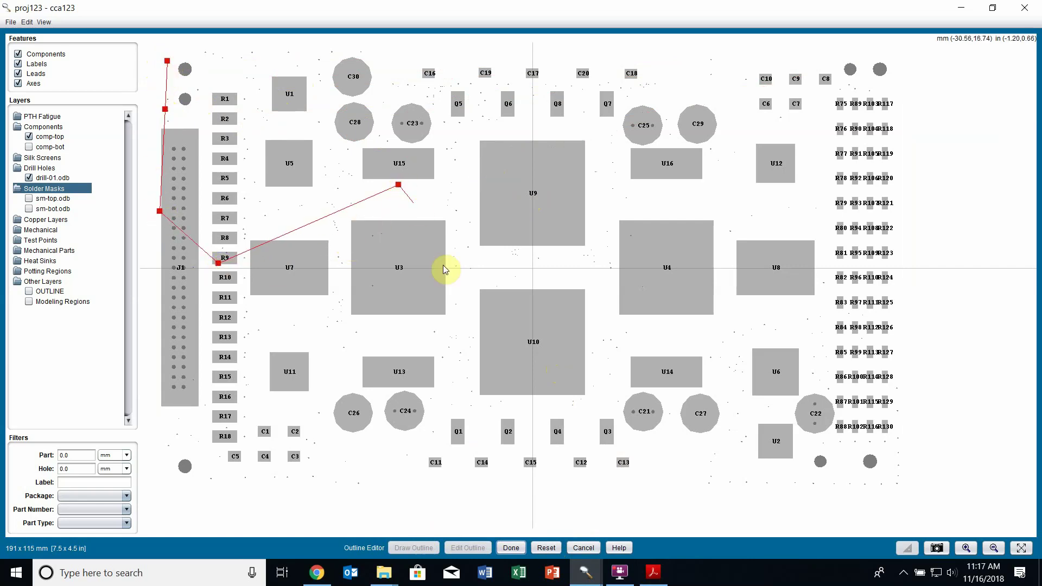
pyautogui.click(476, 348)
pyautogui.click(436, 447)
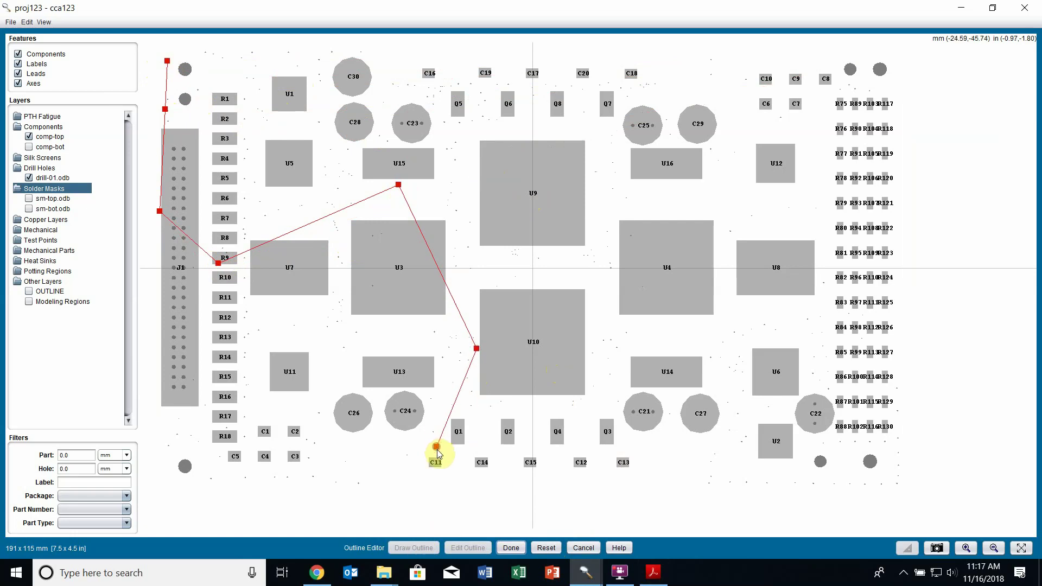
pyautogui.click(705, 426)
pyautogui.click(688, 262)
pyautogui.click(708, 142)
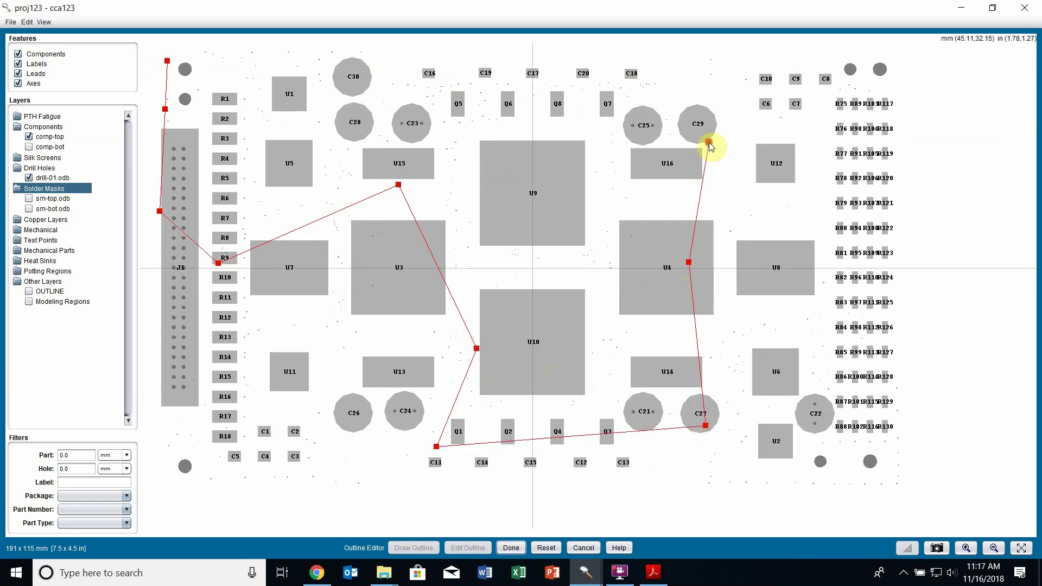
pyautogui.click(622, 111)
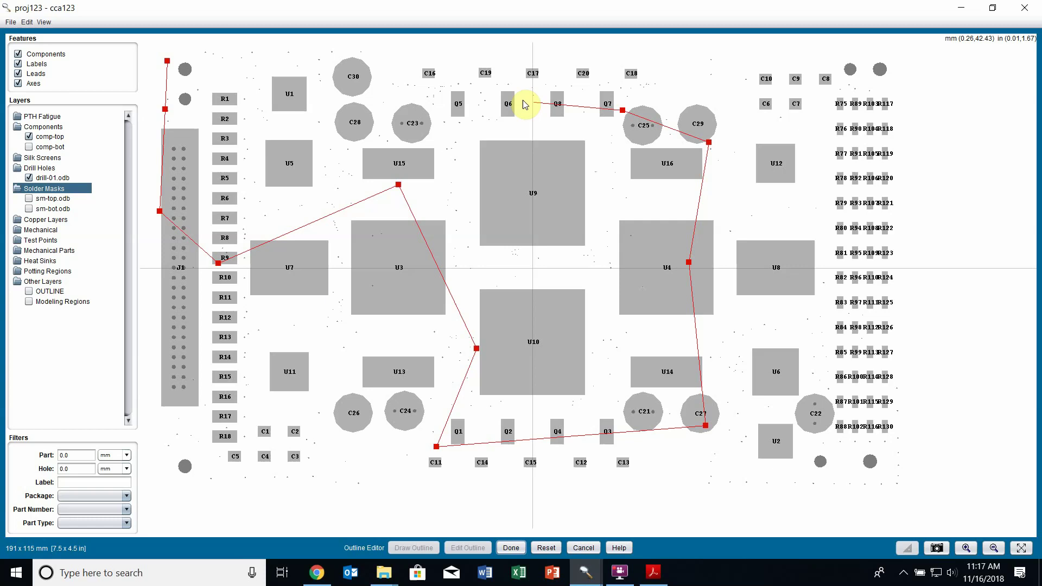
pyautogui.doubleClick(474, 86)
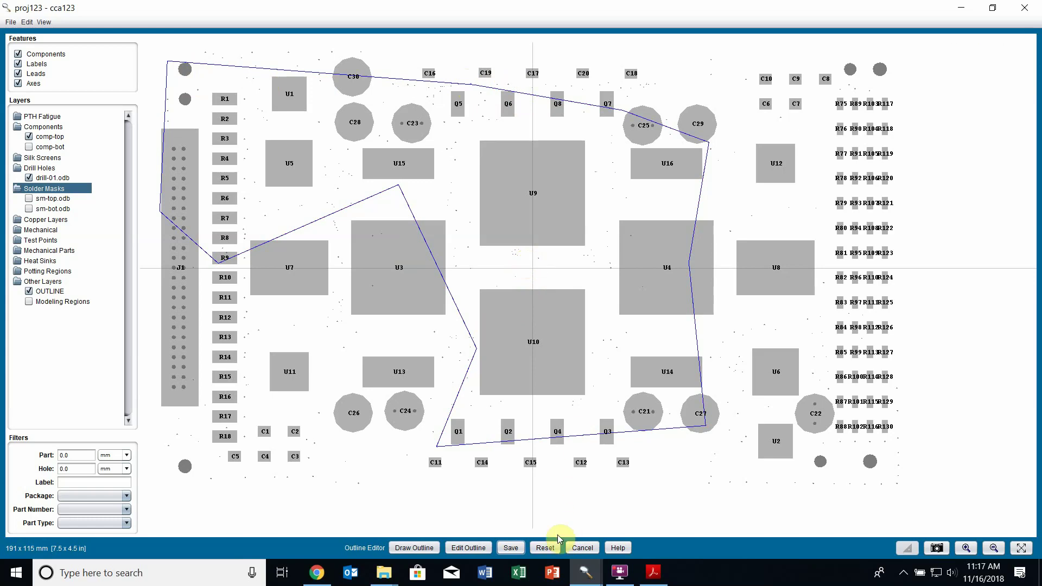
pyautogui.click(545, 547)
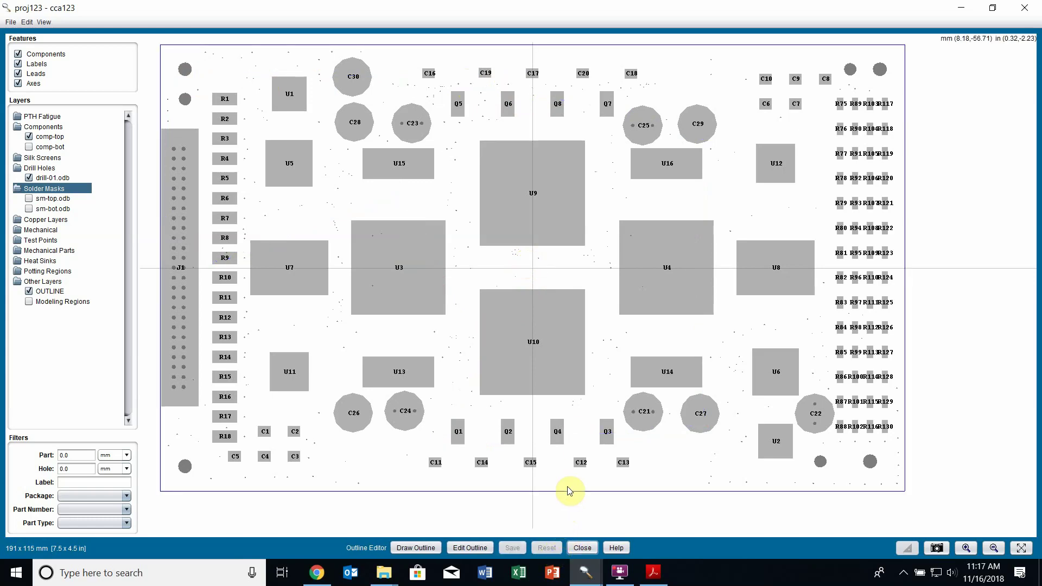
# Close the outline editor, enter Edit Mount Points, and hide the comp-top layer
pyautogui.click(588, 550)
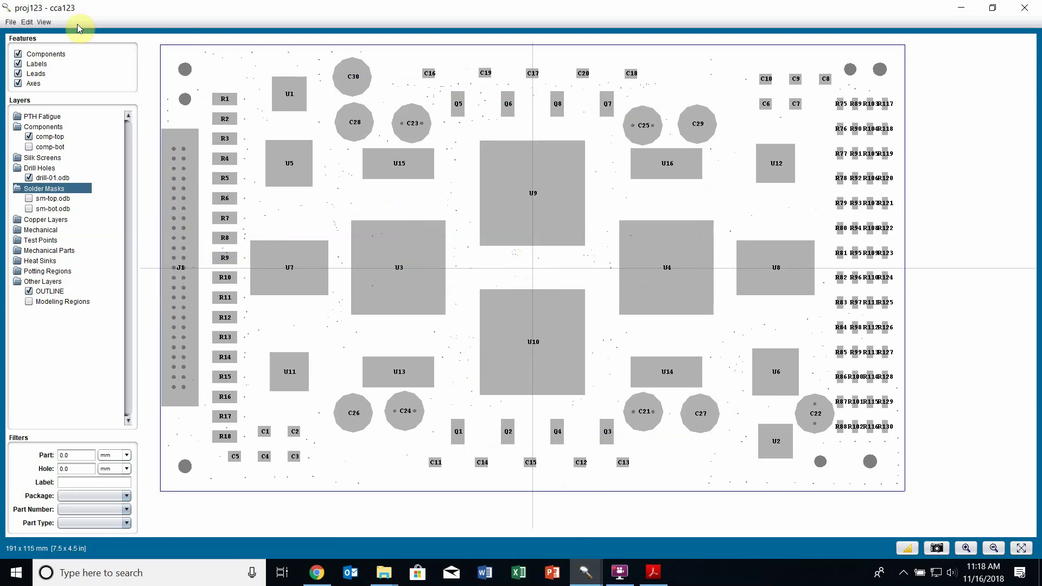
pyautogui.click(27, 23)
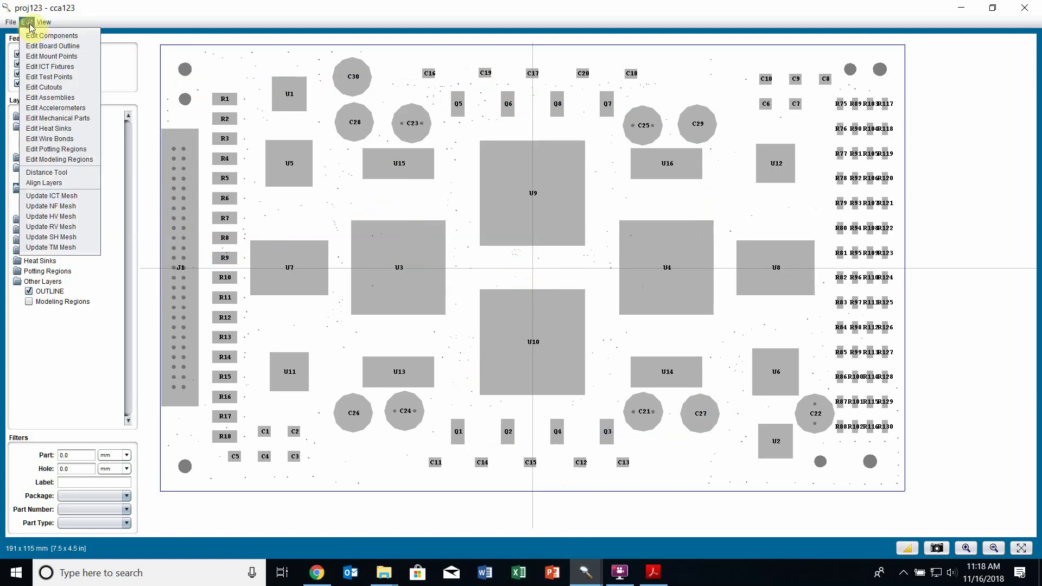
pyautogui.click(54, 56)
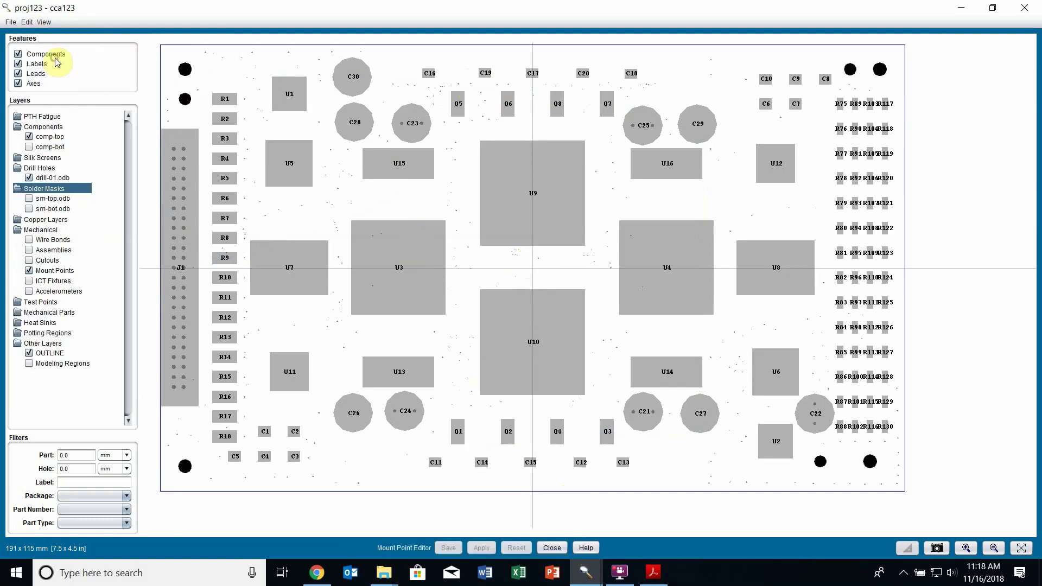
pyautogui.click(29, 137)
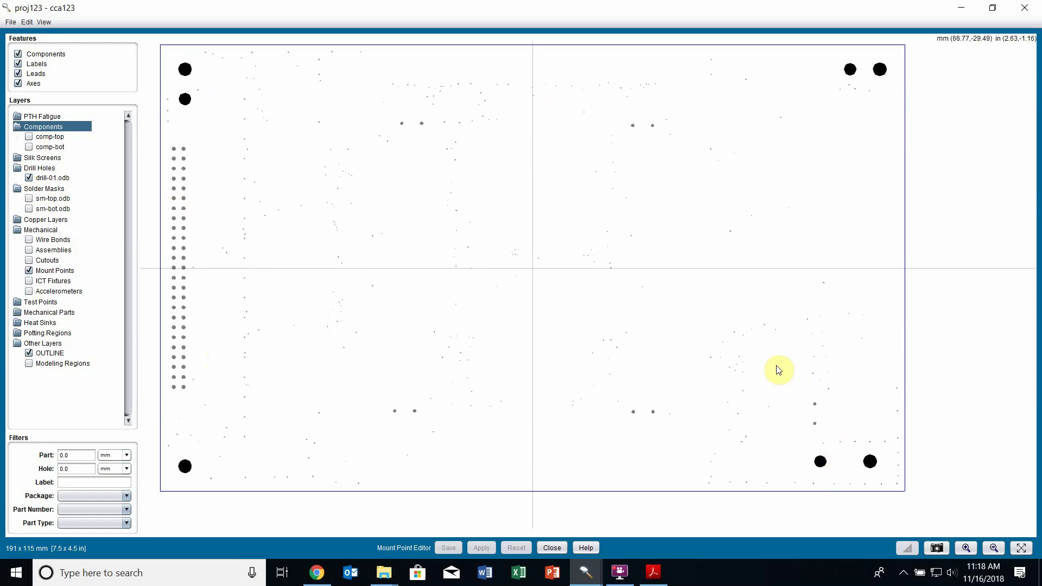
# Delete the inner top-left and top-right mount holes, confirming each deletion
pyautogui.click(186, 100)
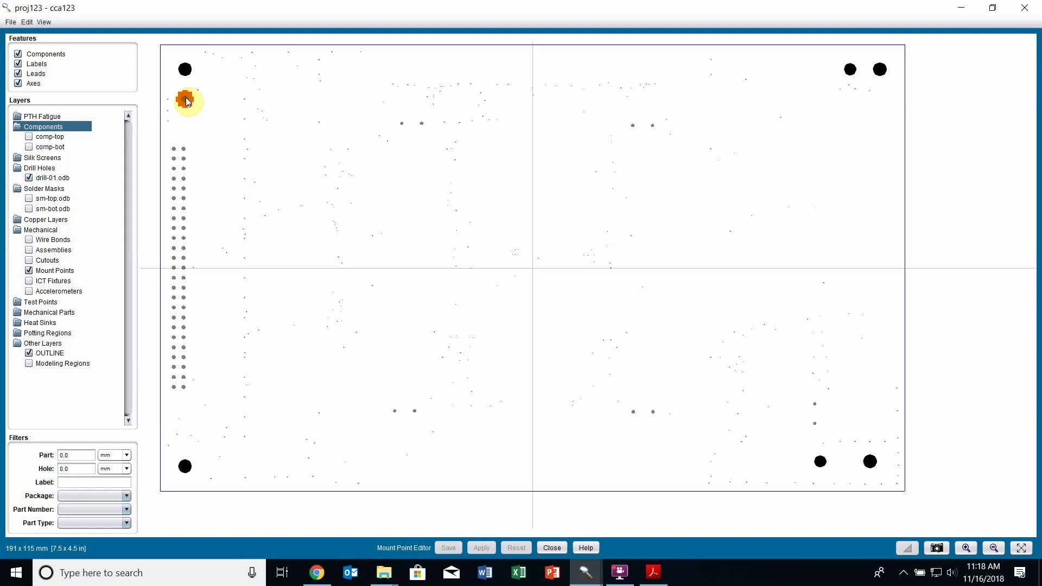
pyautogui.rightClick(186, 100)
pyautogui.click(227, 188)
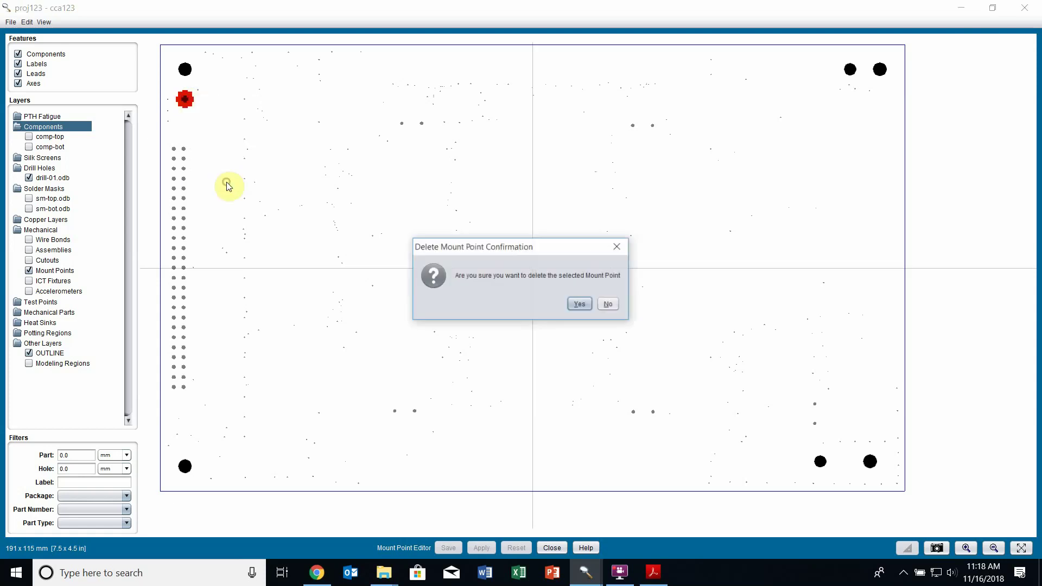
pyautogui.click(581, 305)
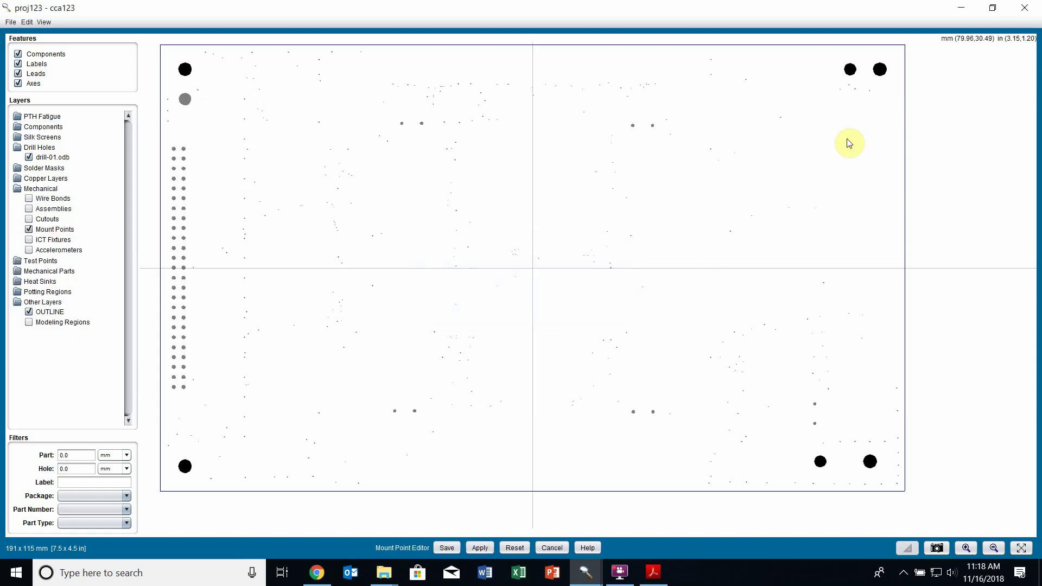
pyautogui.rightClick(849, 70)
pyautogui.click(880, 155)
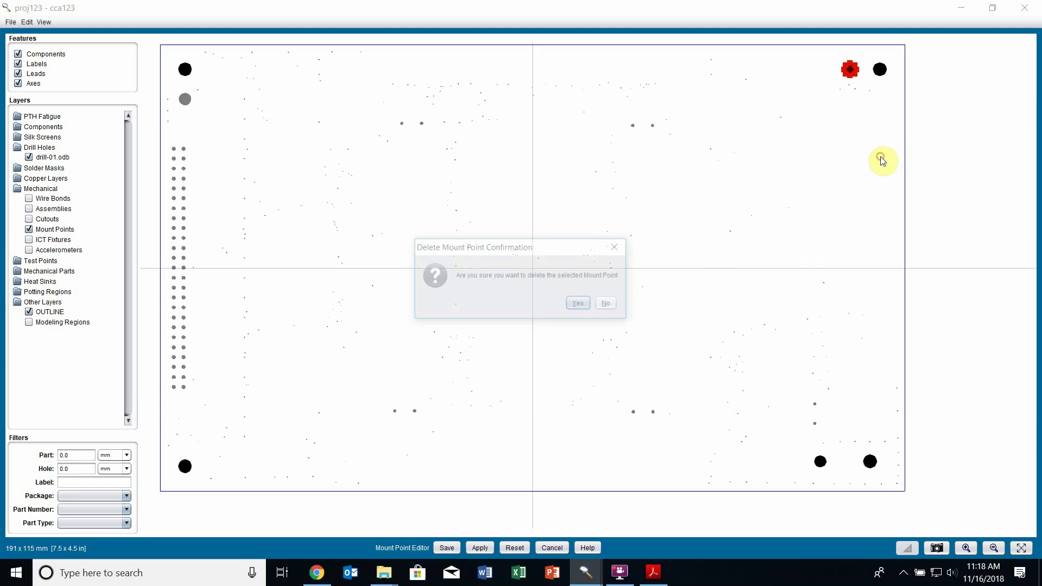
pyautogui.click(581, 304)
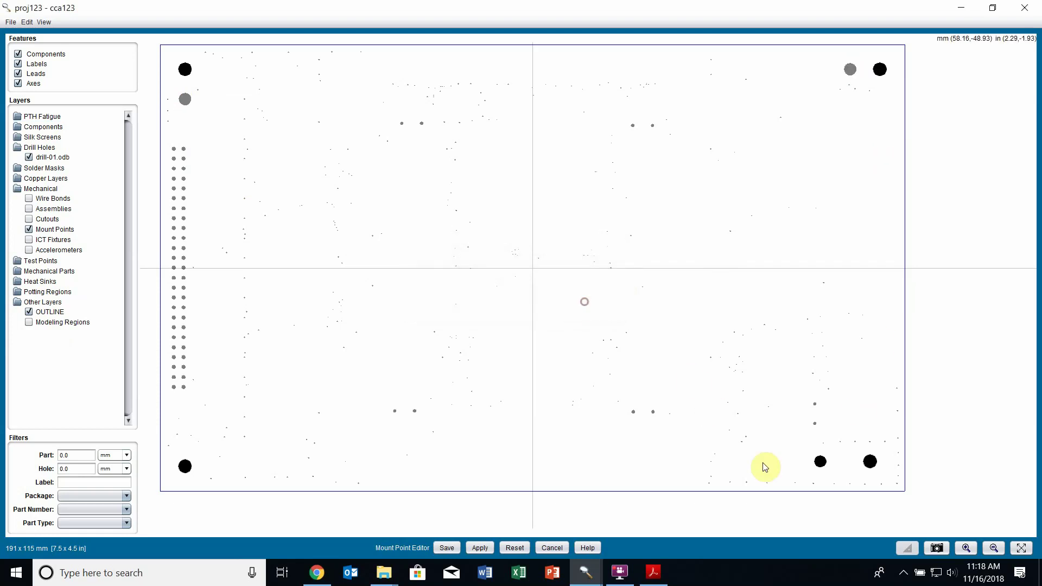
# Delete the bottom-right mount hole and select the top-left corner mount hole
pyautogui.rightClick(819, 461)
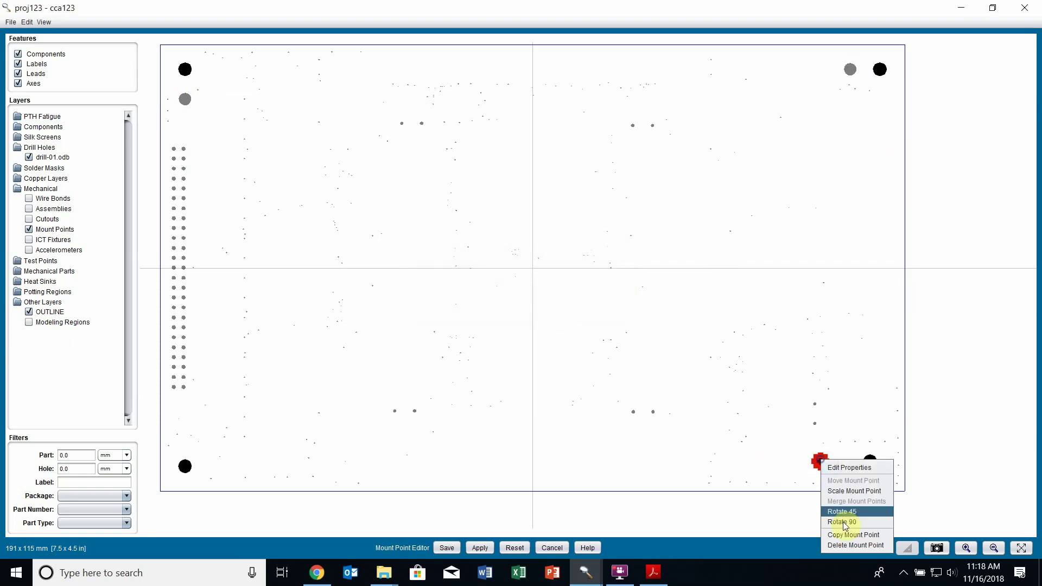
pyautogui.click(855, 547)
pyautogui.click(580, 304)
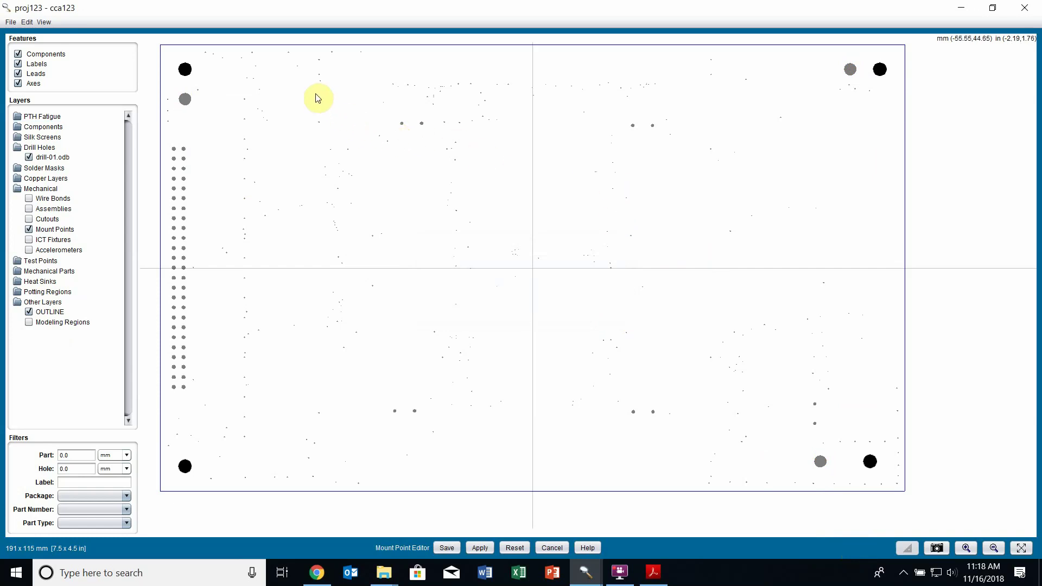
pyautogui.rightClick(189, 72)
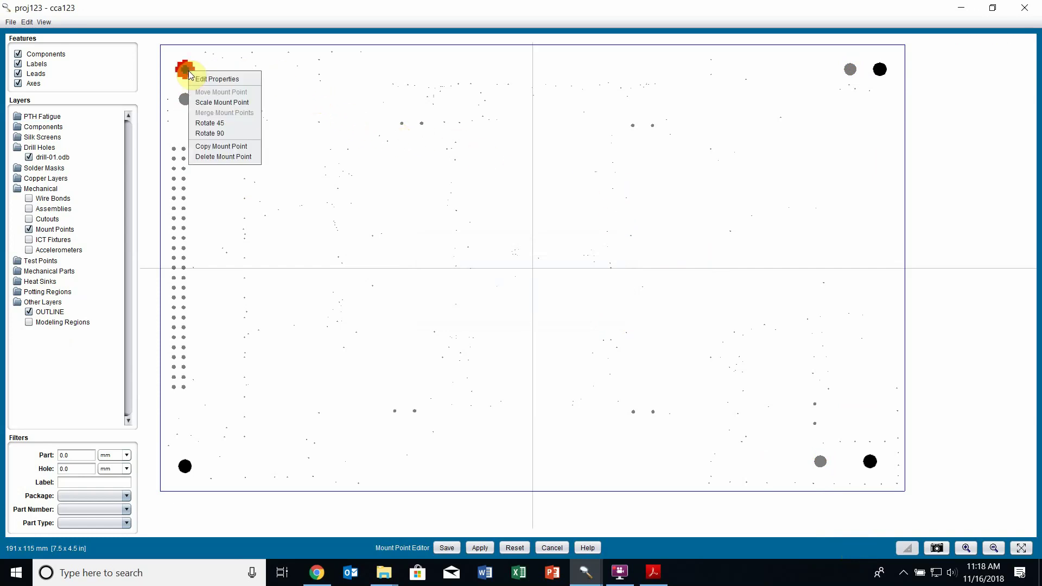
pyautogui.click(283, 81)
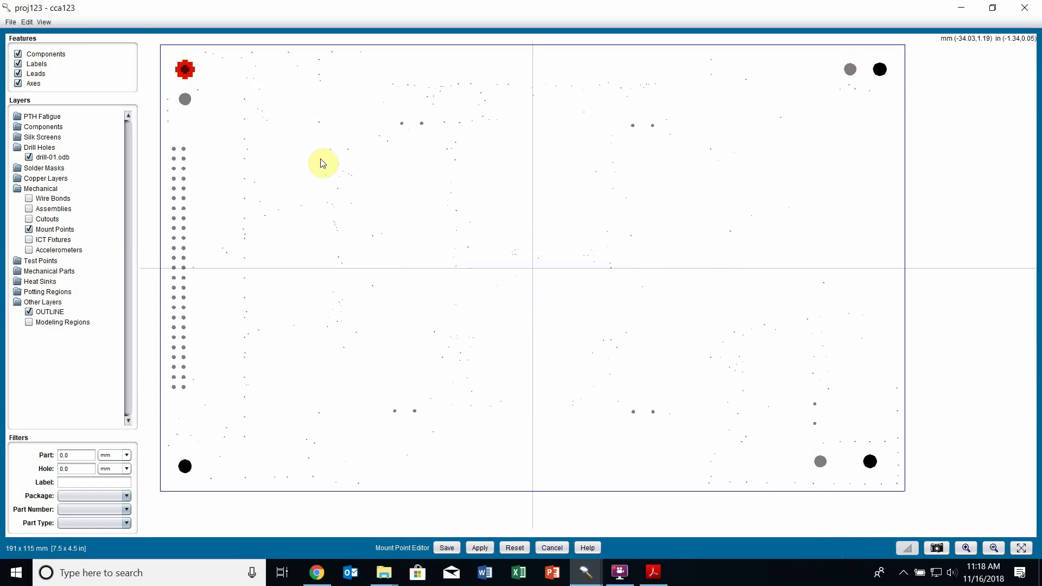
# Select the four corner mount holes and set their type to Mount Pad
pyautogui.moveTo(159, 48); pyautogui.dragTo(935, 493)
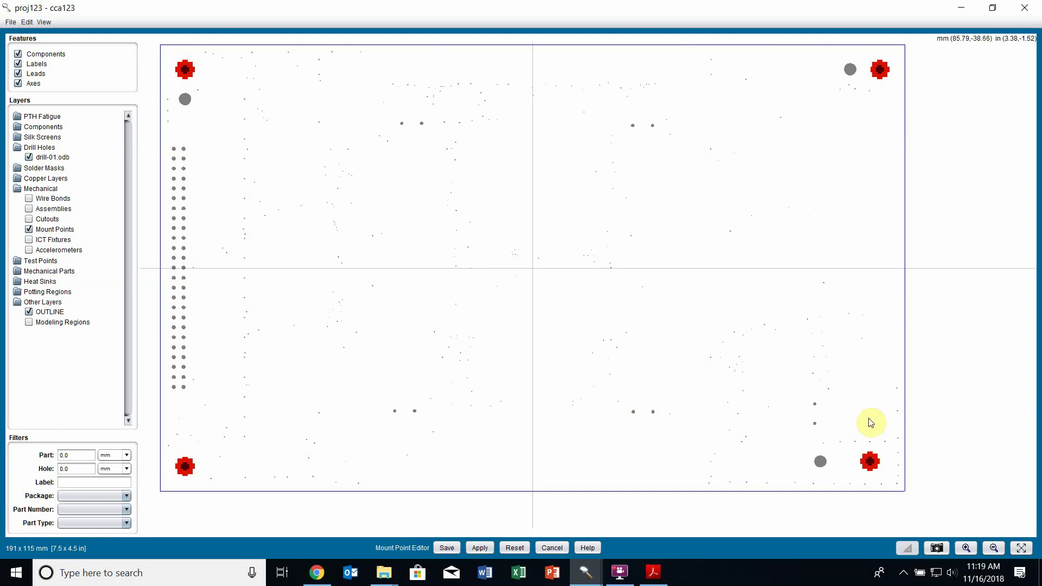
pyautogui.rightClick(872, 465)
pyautogui.click(885, 468)
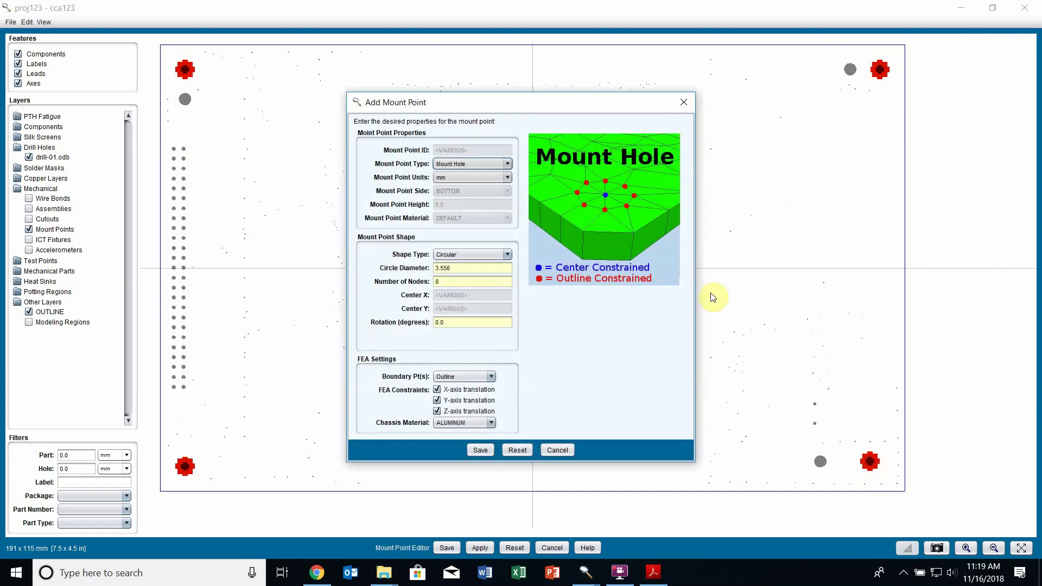
pyautogui.click(508, 163)
pyautogui.click(503, 163)
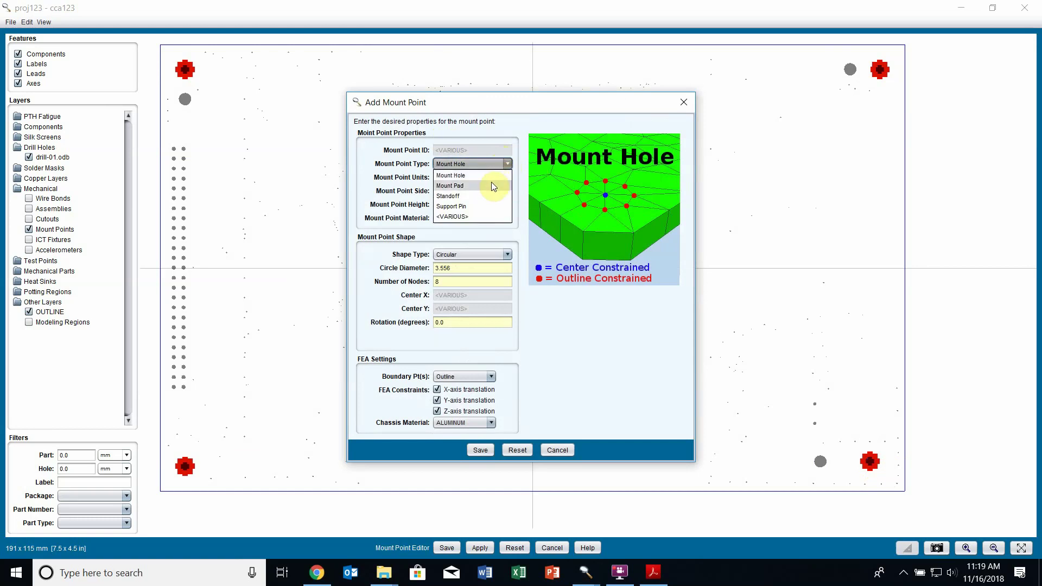
pyautogui.click(490, 181)
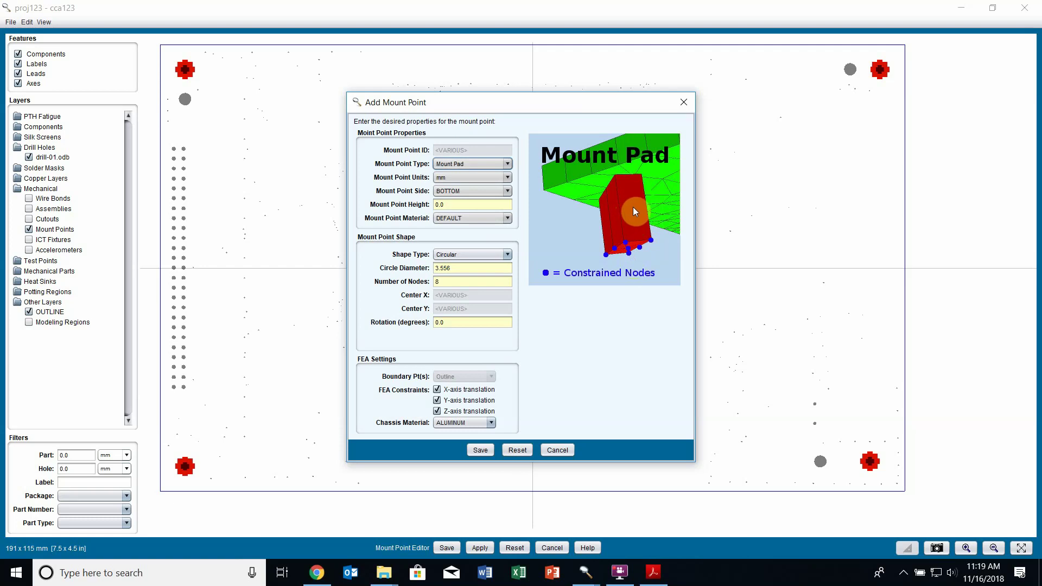
# Give the pads height 5, ALUMINUM material and Rectangular shape, then save
pyautogui.click(474, 204)
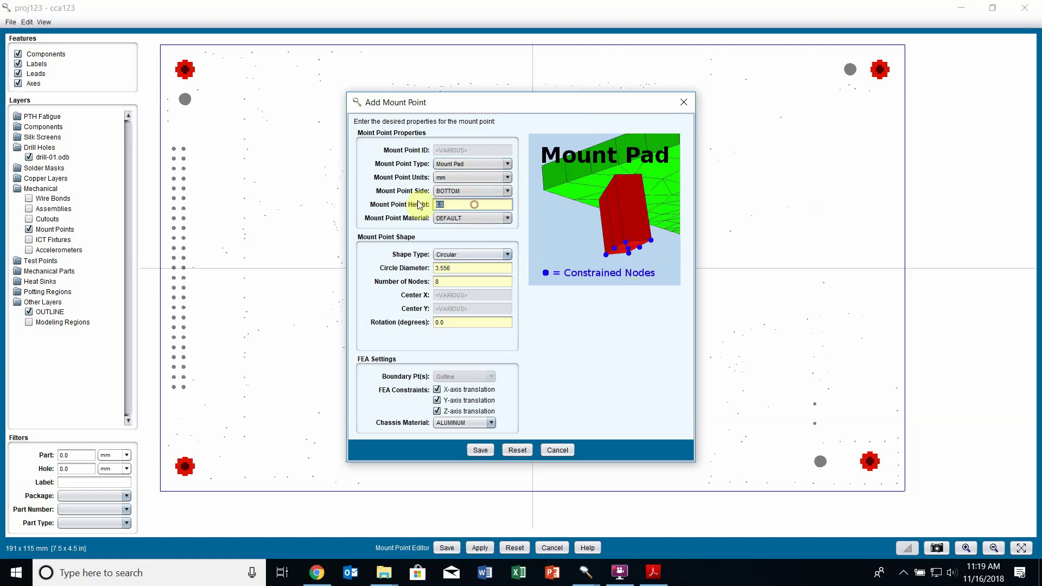
pyautogui.write('5')
pyautogui.click(477, 219)
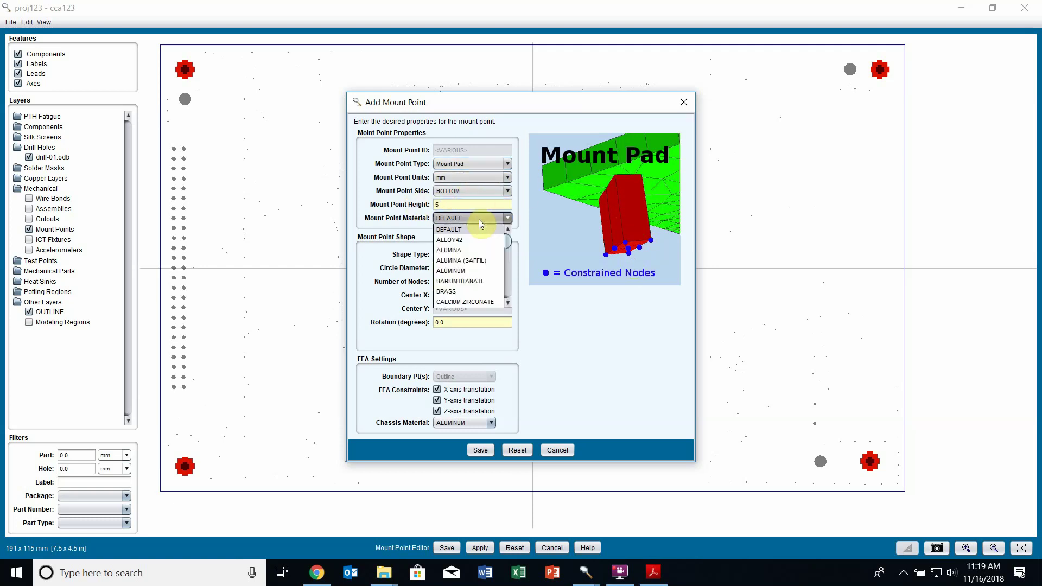
pyautogui.click(472, 270)
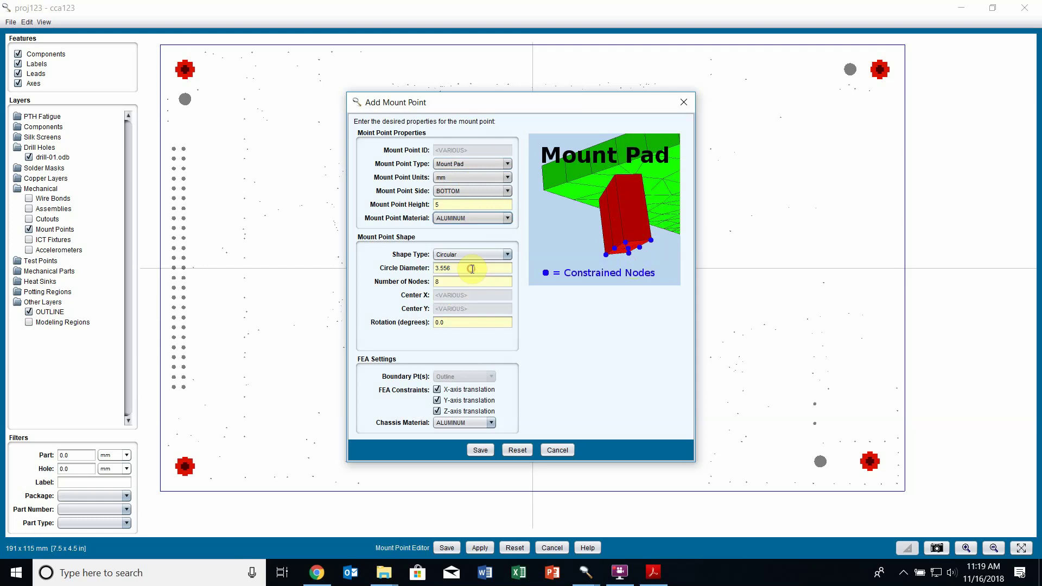
pyautogui.click(504, 264)
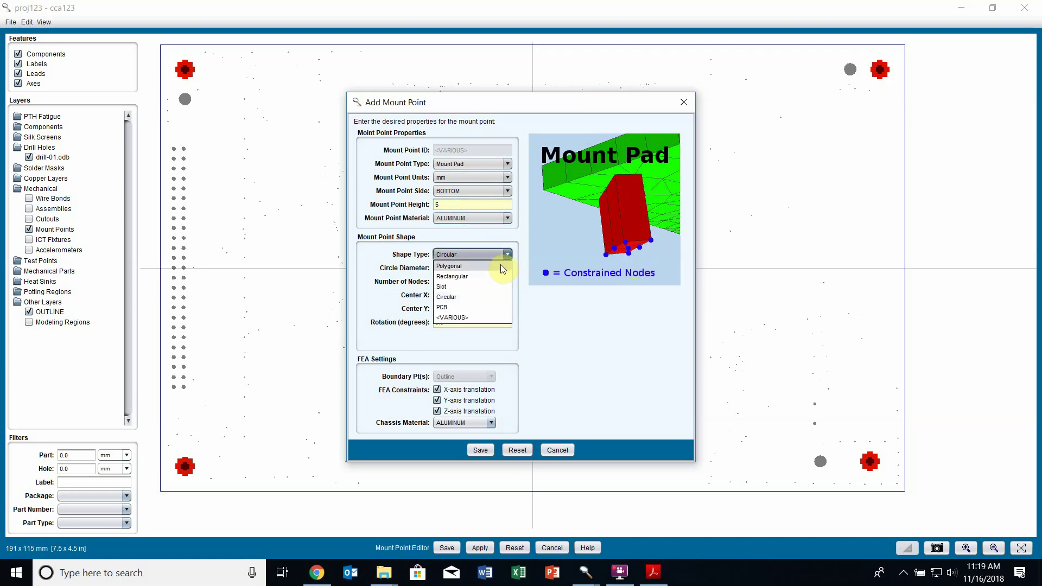
pyautogui.click(494, 272)
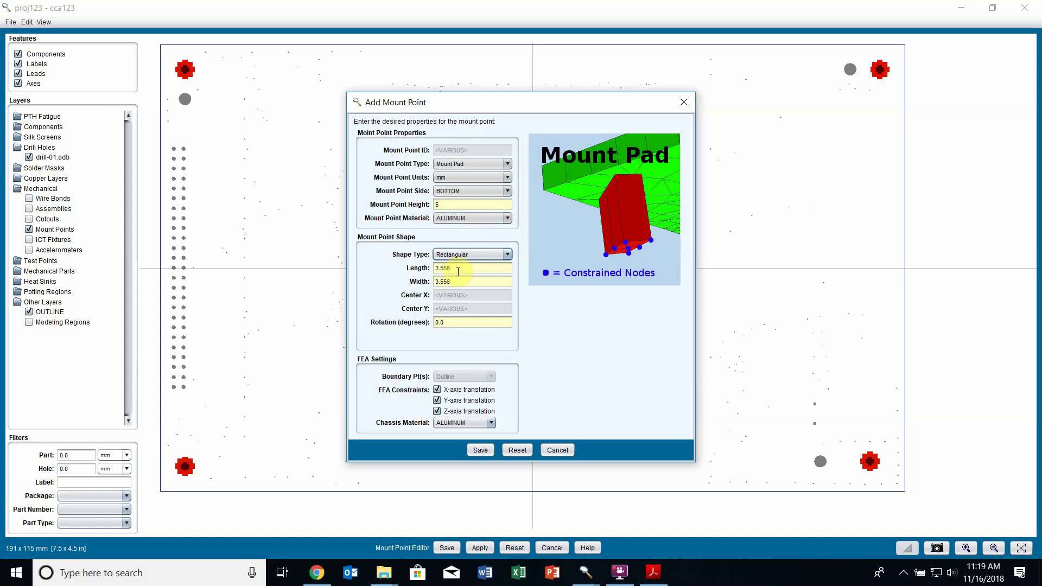
pyautogui.click(480, 450)
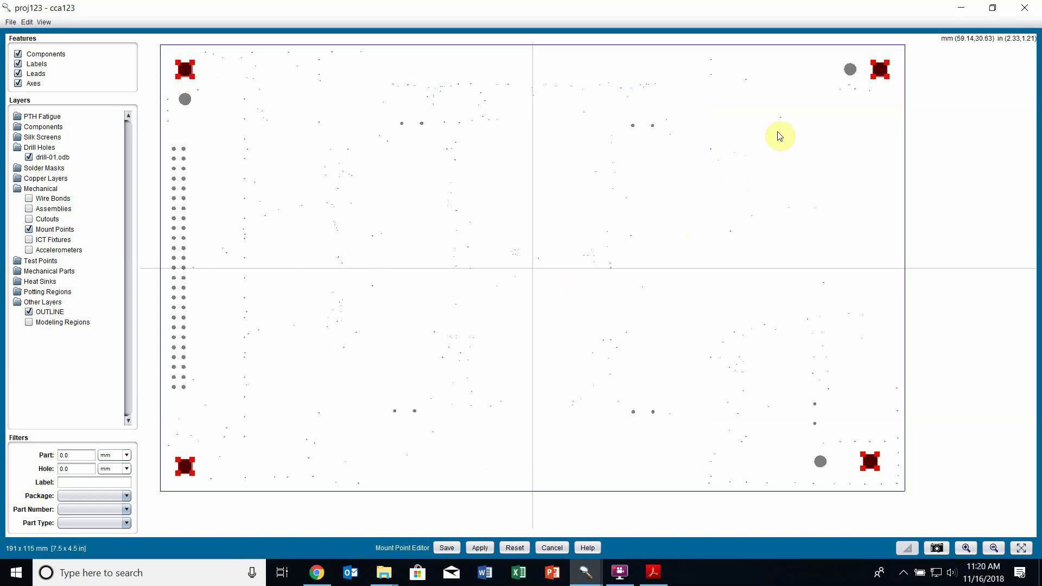
# Select the grey drill-hole mount point next to the top-right corner pad
pyautogui.click(851, 71)
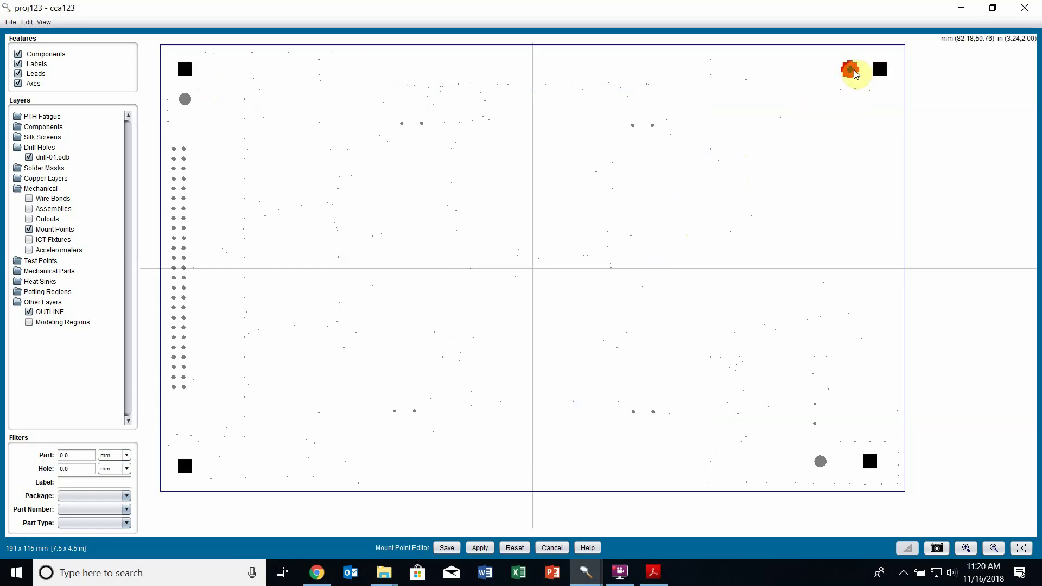
# Check the mount hole's properties, then delete that mount point and confirm
pyautogui.rightClick(851, 75)
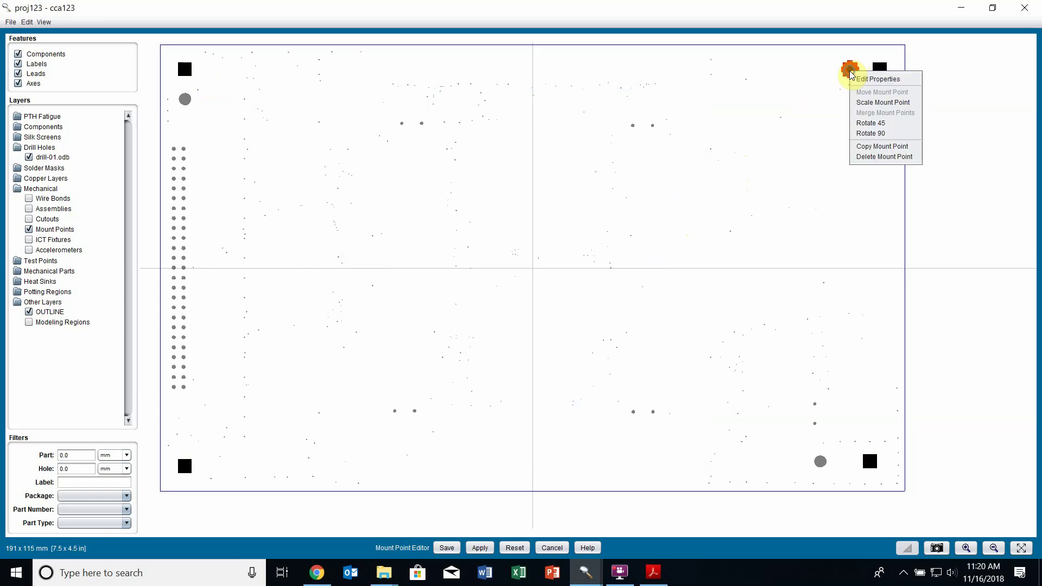
pyautogui.click(860, 79)
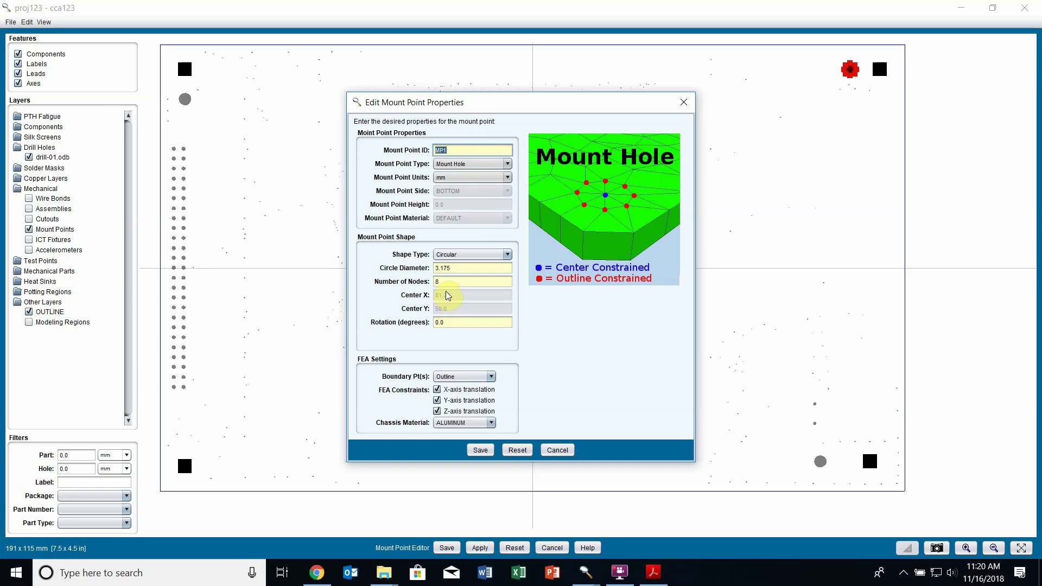
pyautogui.click(558, 450)
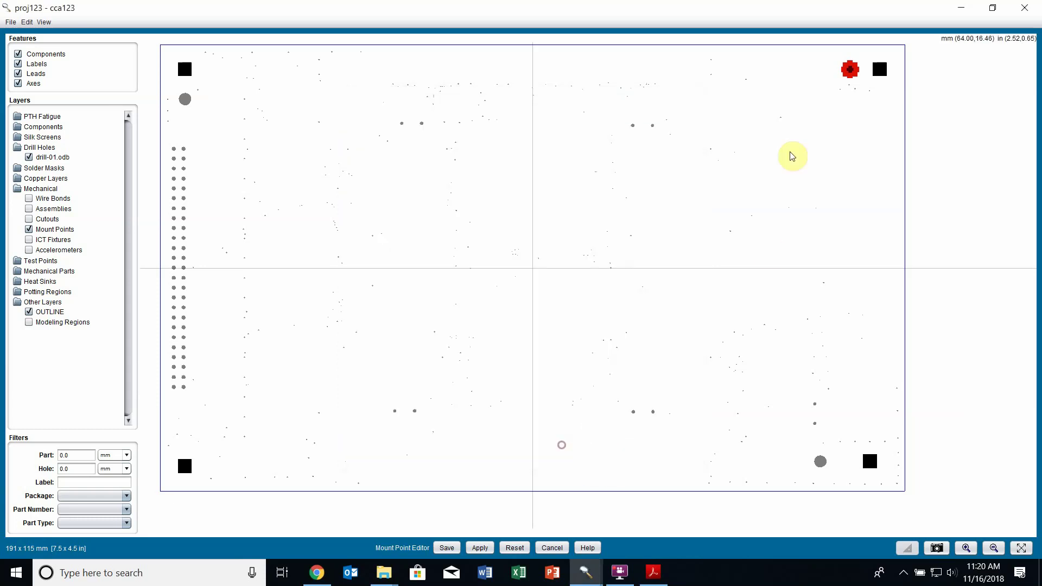
pyautogui.rightClick(850, 73)
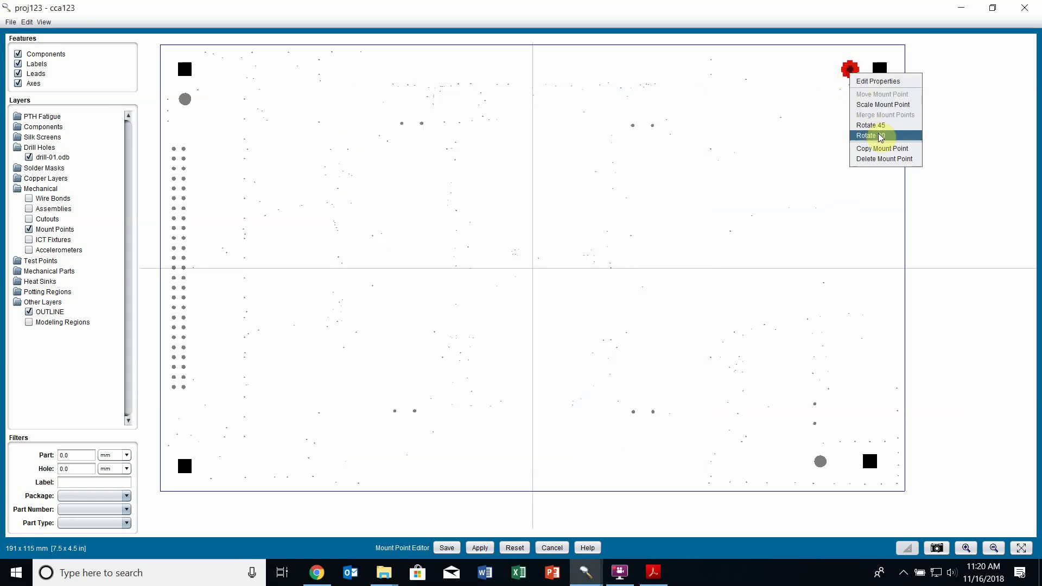
pyautogui.click(881, 160)
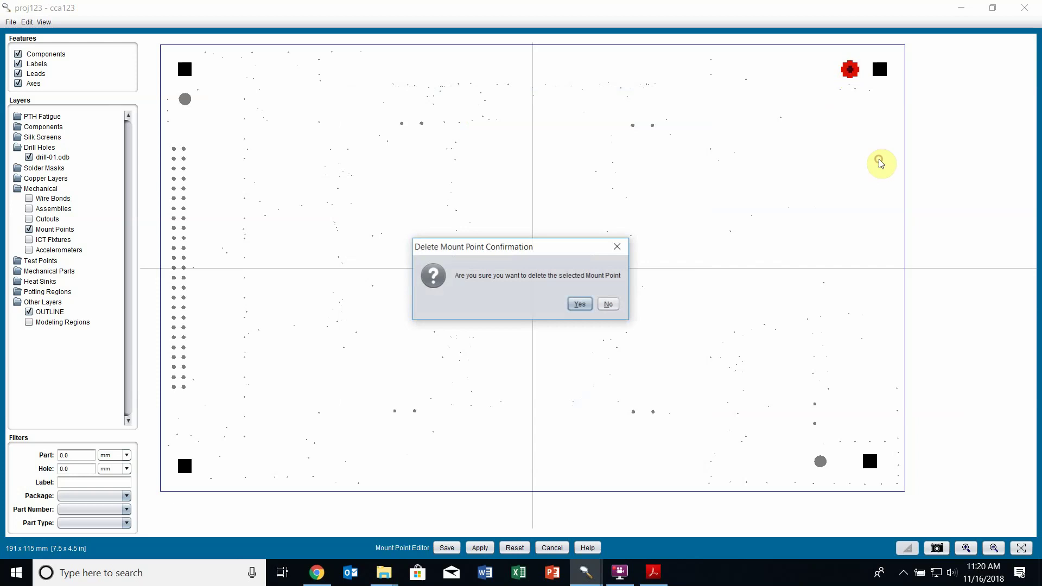
pyautogui.click(589, 305)
# Add a new mount point as a 5 mm tall Mount Pad with ID MP10
pyautogui.rightClick(578, 216)
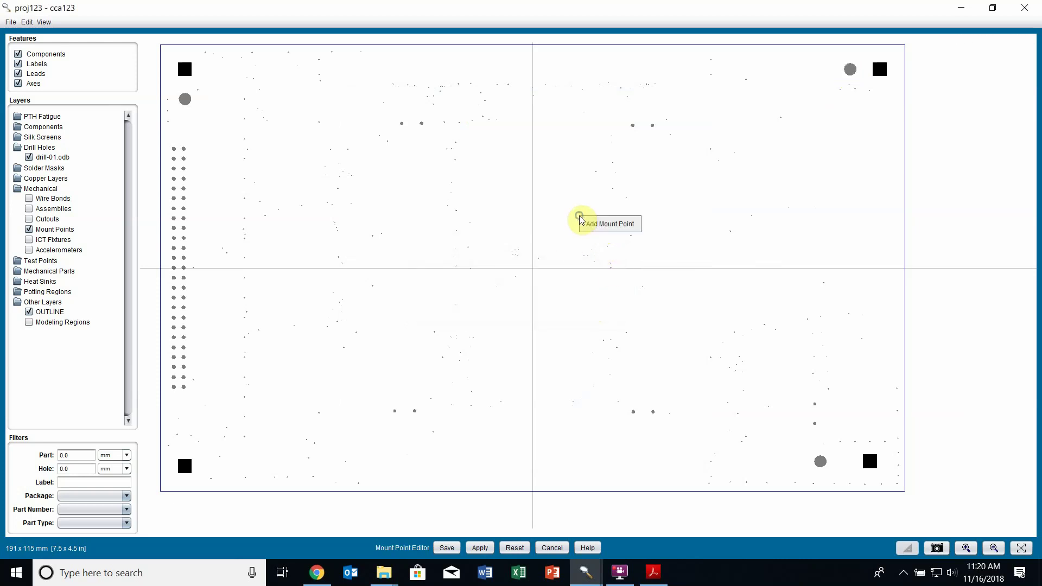
pyautogui.click(627, 224)
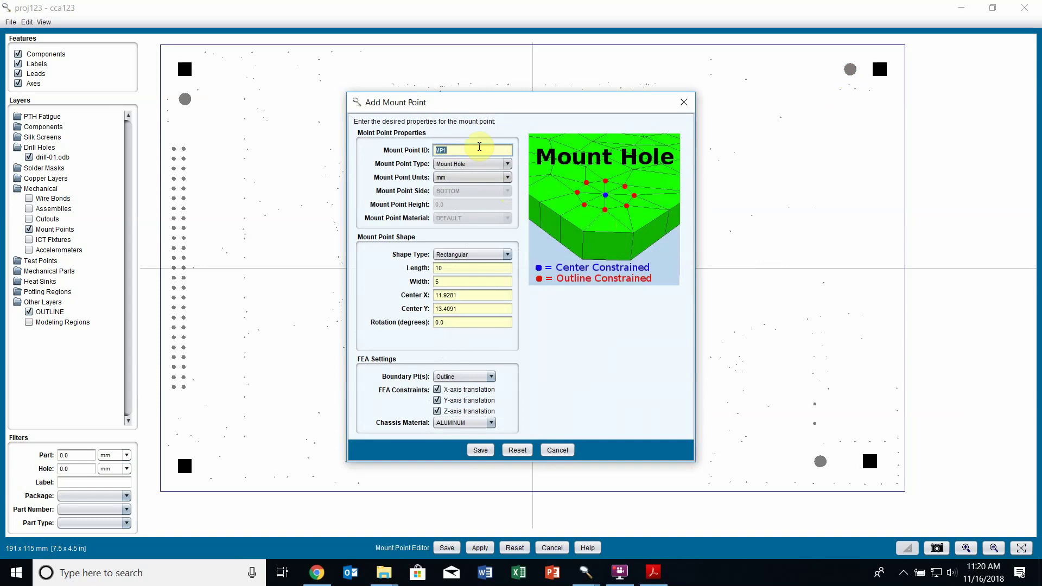
pyautogui.click(491, 165)
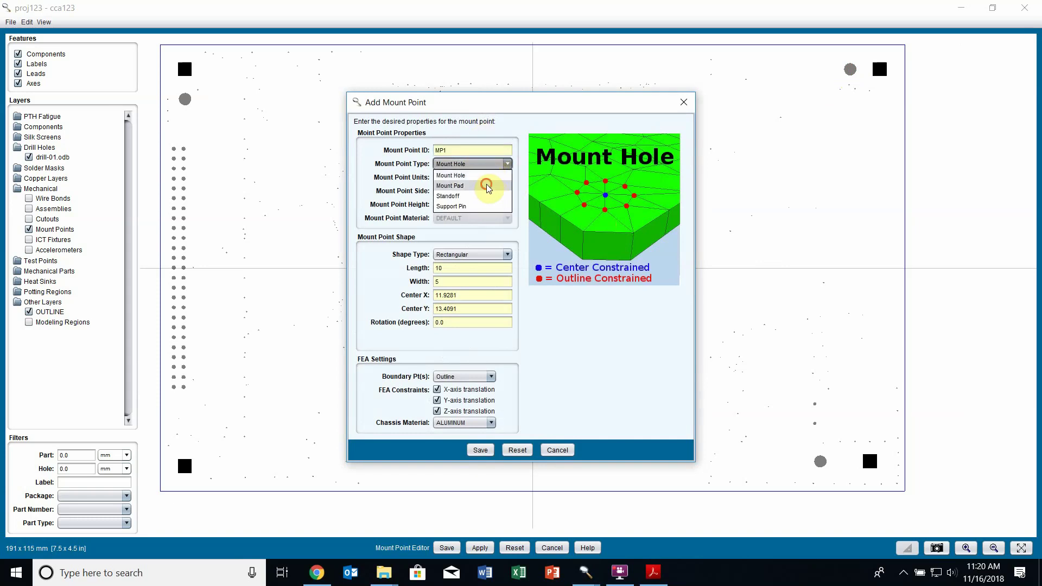
pyautogui.click(487, 184)
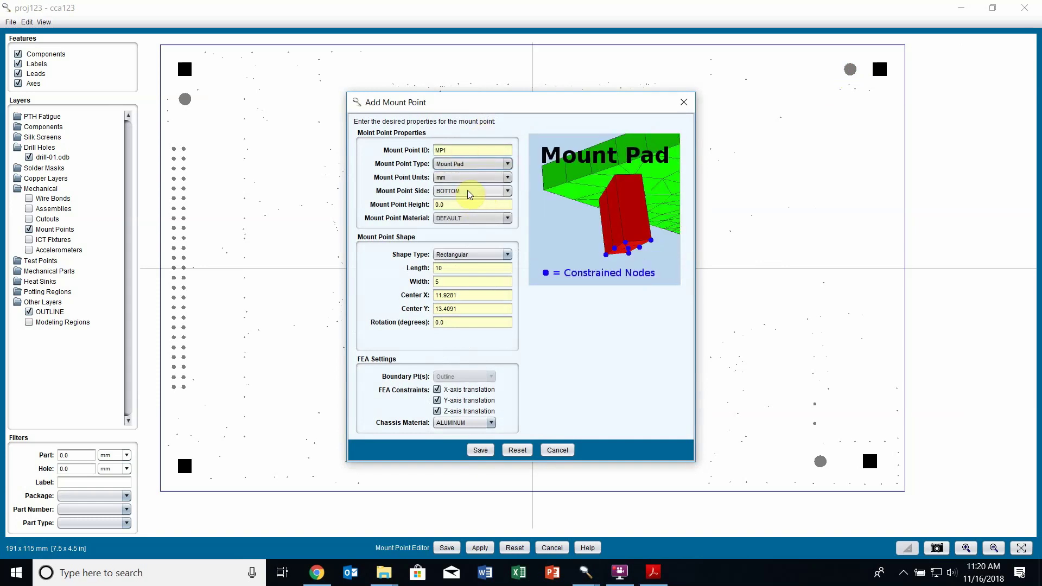
pyautogui.click(466, 204)
pyautogui.write('5')
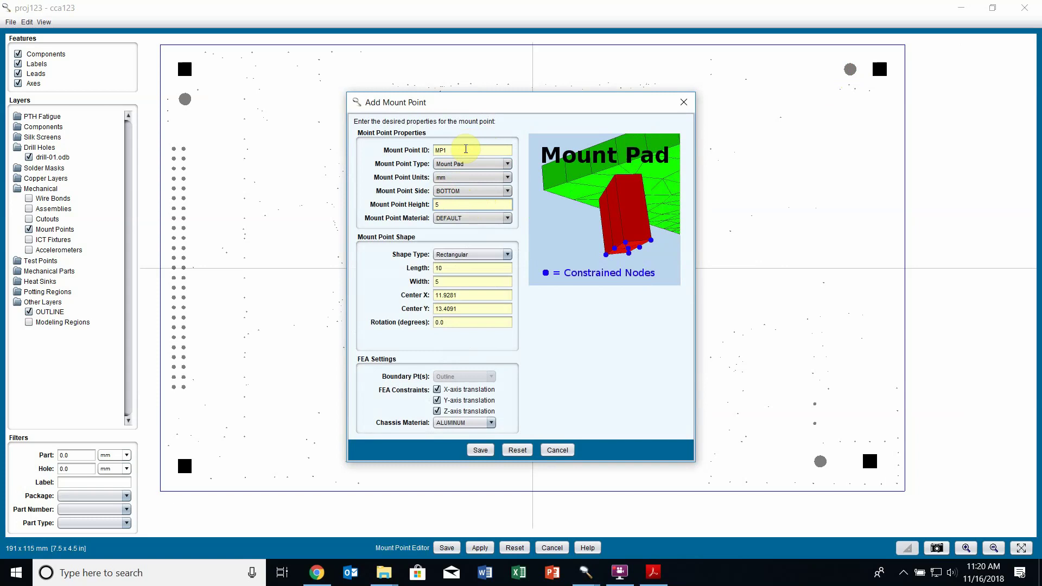
pyautogui.click(465, 149)
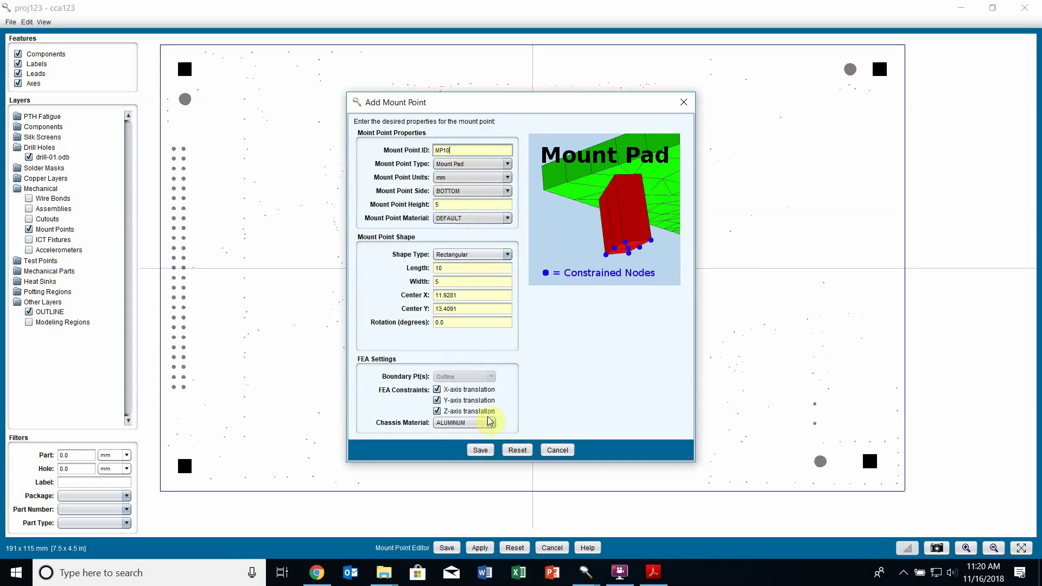
pyautogui.click(480, 450)
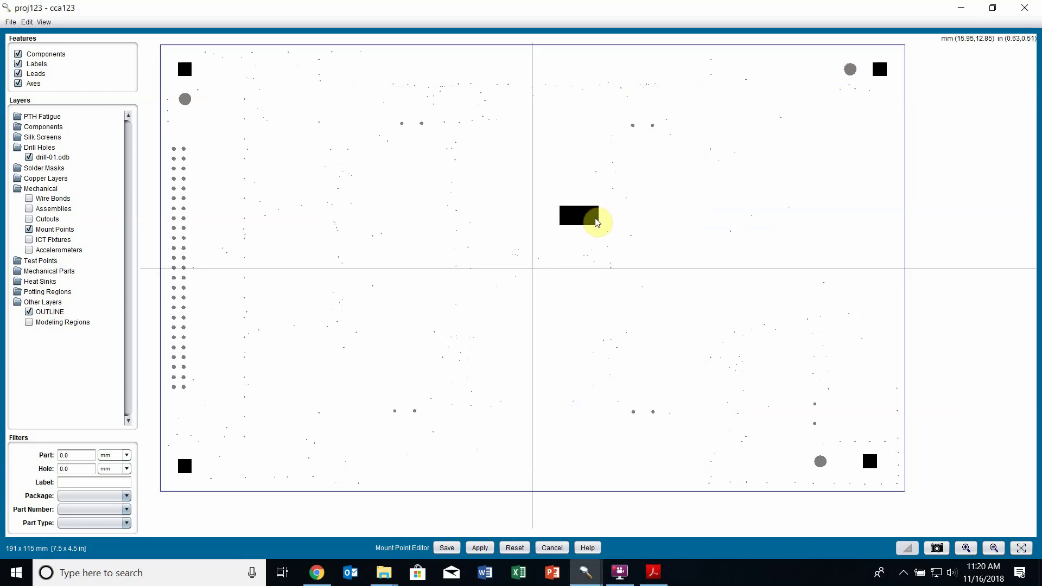
# Drag the MP10 pad down to the board centre
pyautogui.rightClick(585, 226)
pyautogui.click(582, 228)
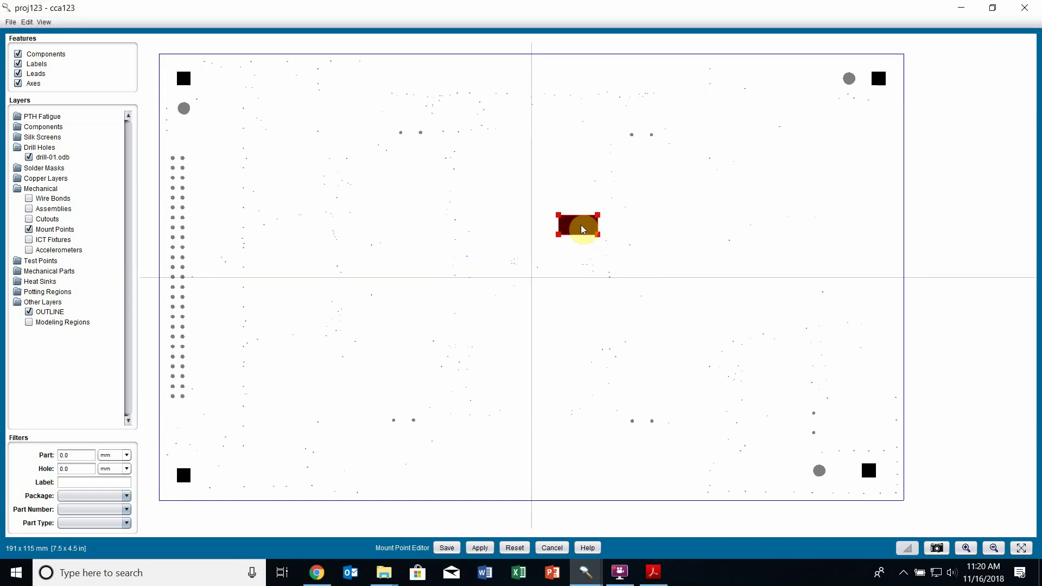
pyautogui.moveTo(581, 225); pyautogui.dragTo(574, 296)
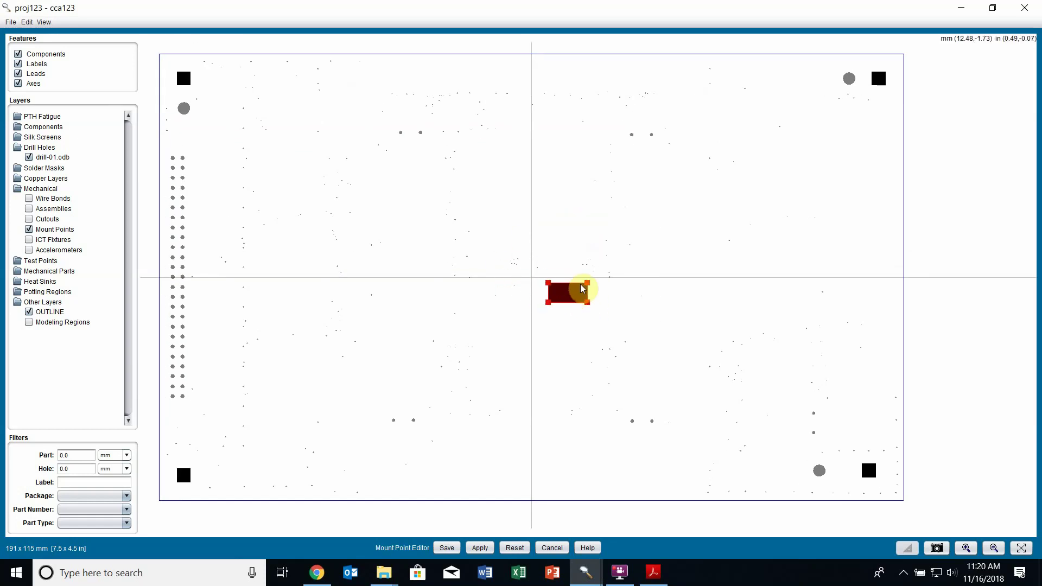
# Nudge MP10 between U9 and U10, save and close the Mount Point Editor, open Edit
pyautogui.click(40, 128)
pyautogui.moveTo(563, 297); pyautogui.dragTo(528, 281)
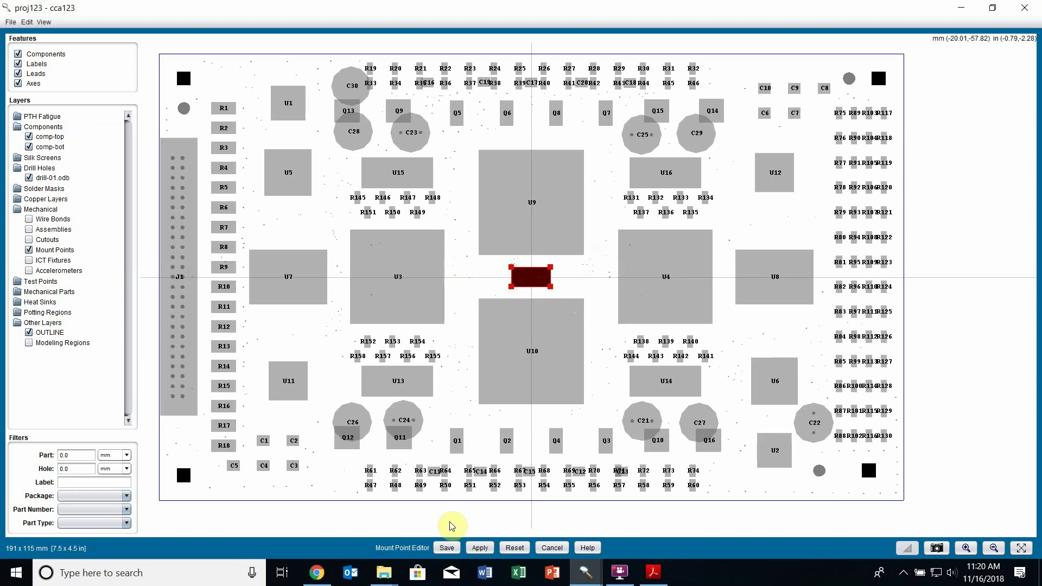
pyautogui.click(479, 548)
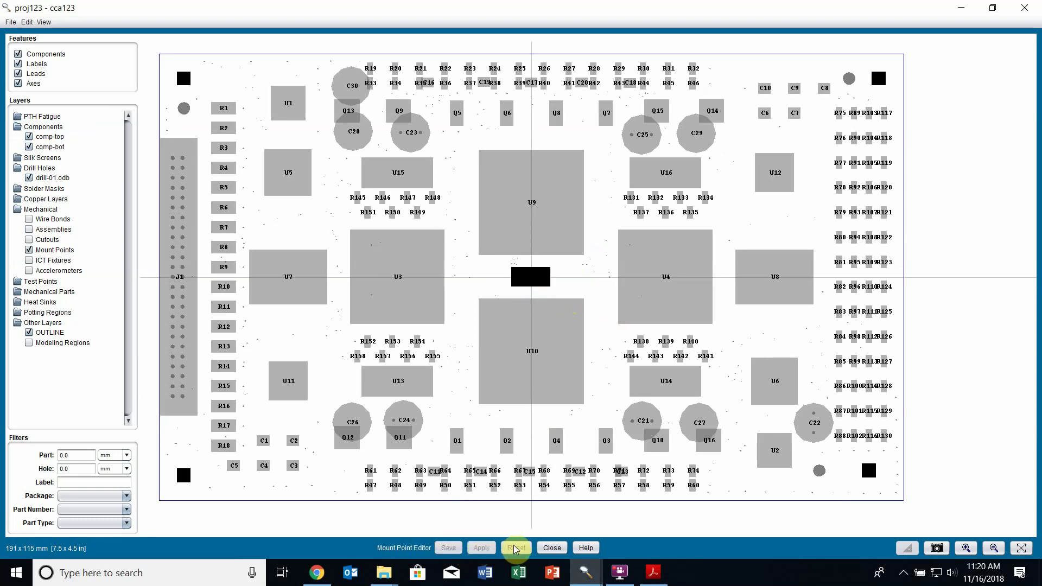
pyautogui.click(552, 548)
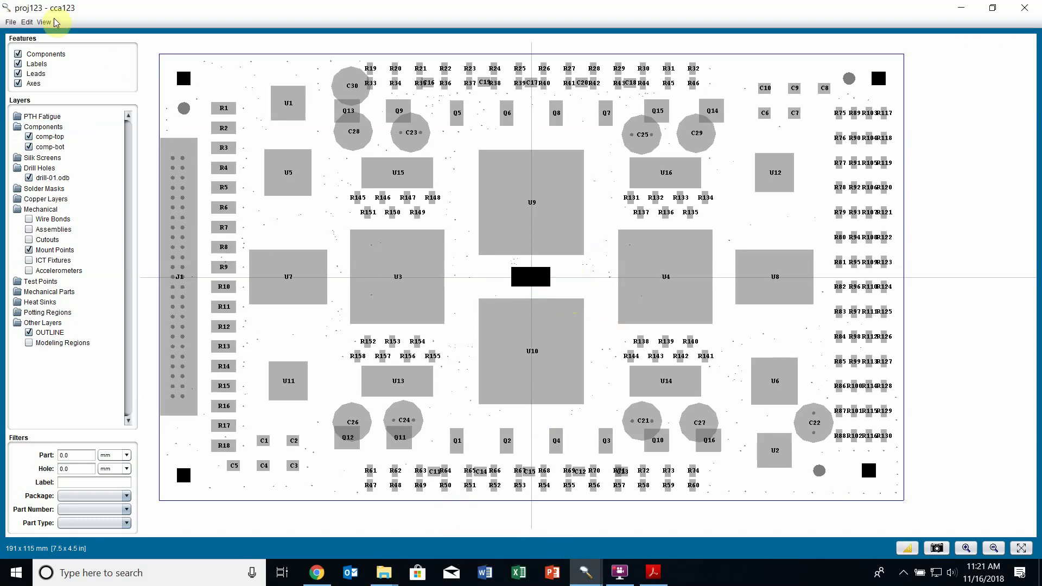
pyautogui.click(25, 20)
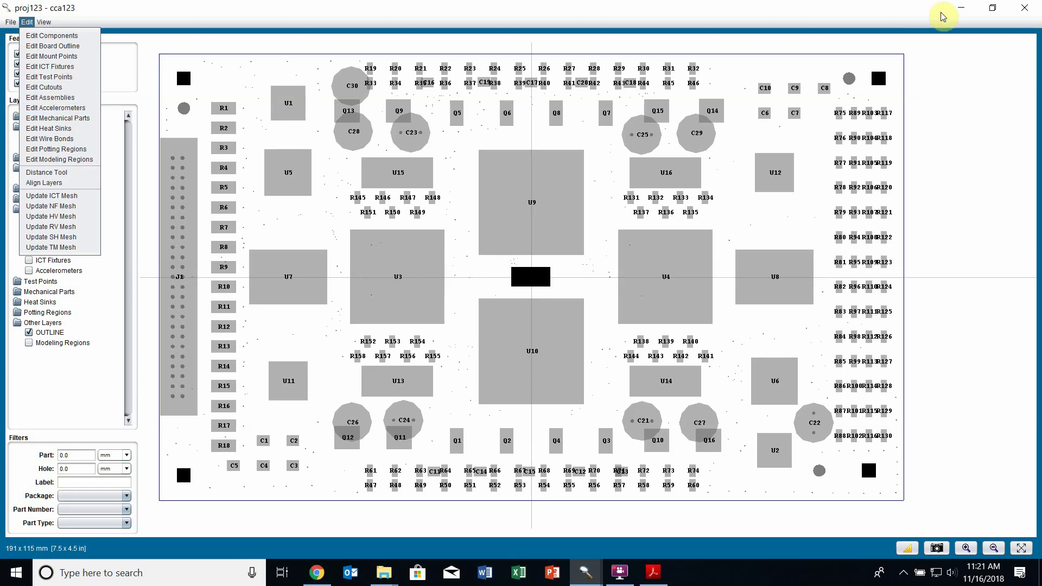
# From the main Sherlock window, open the Help user guide 'FEA-02b - Mount Points & Fixtures'
pyautogui.click(961, 7)
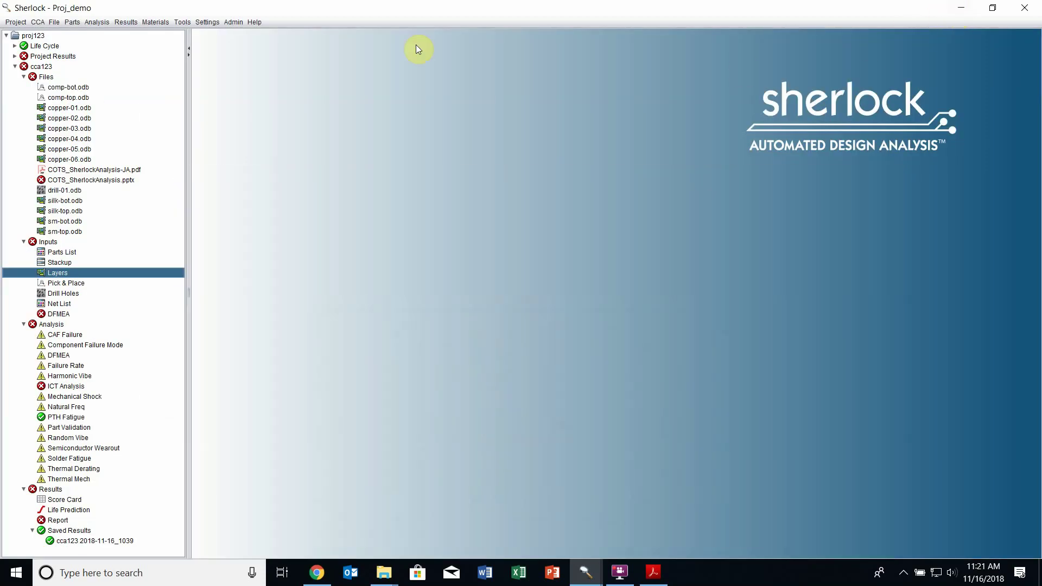
pyautogui.click(256, 23)
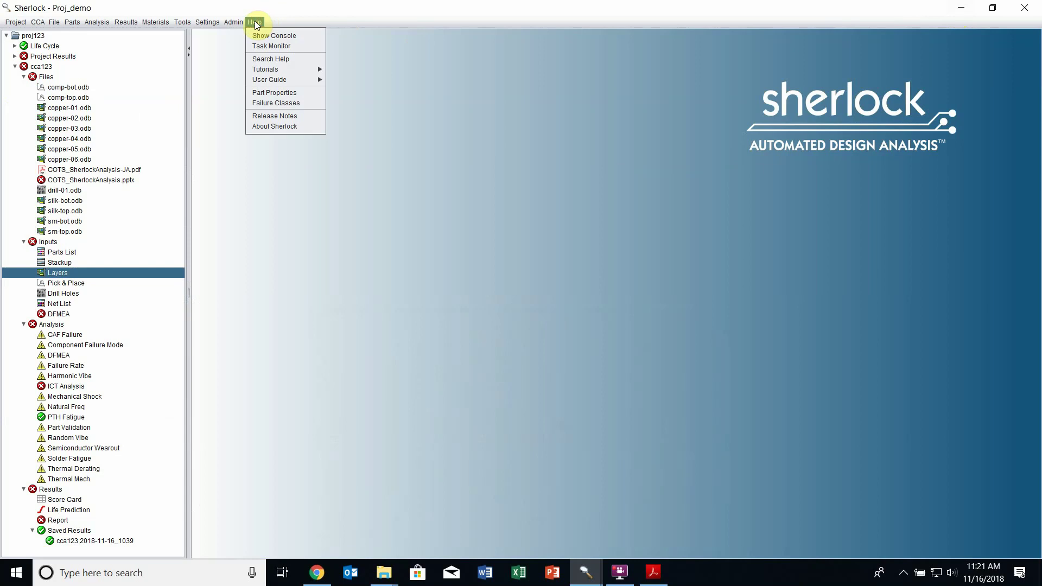
pyautogui.moveTo(278, 81)
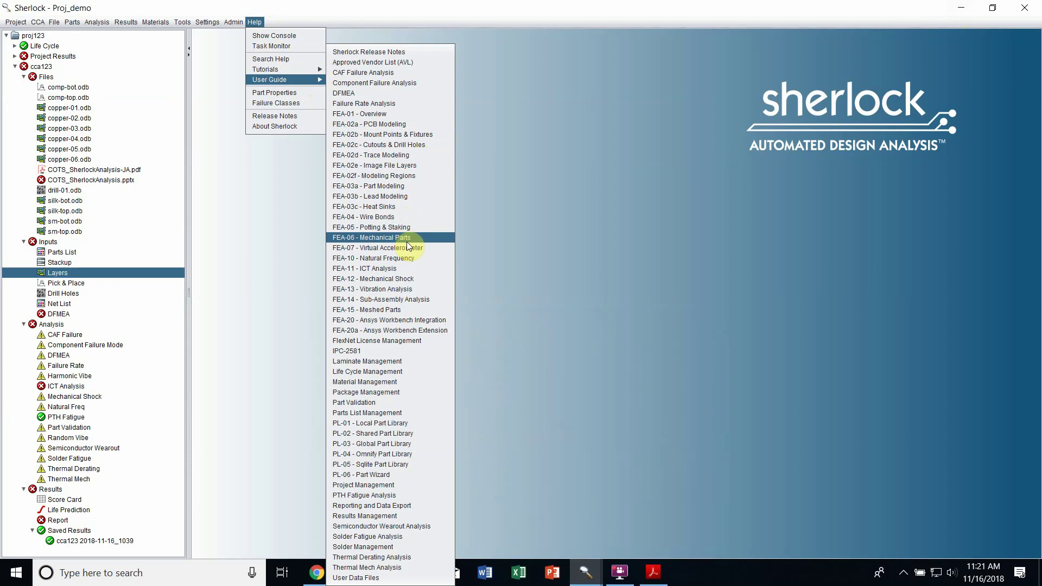
pyautogui.click(415, 135)
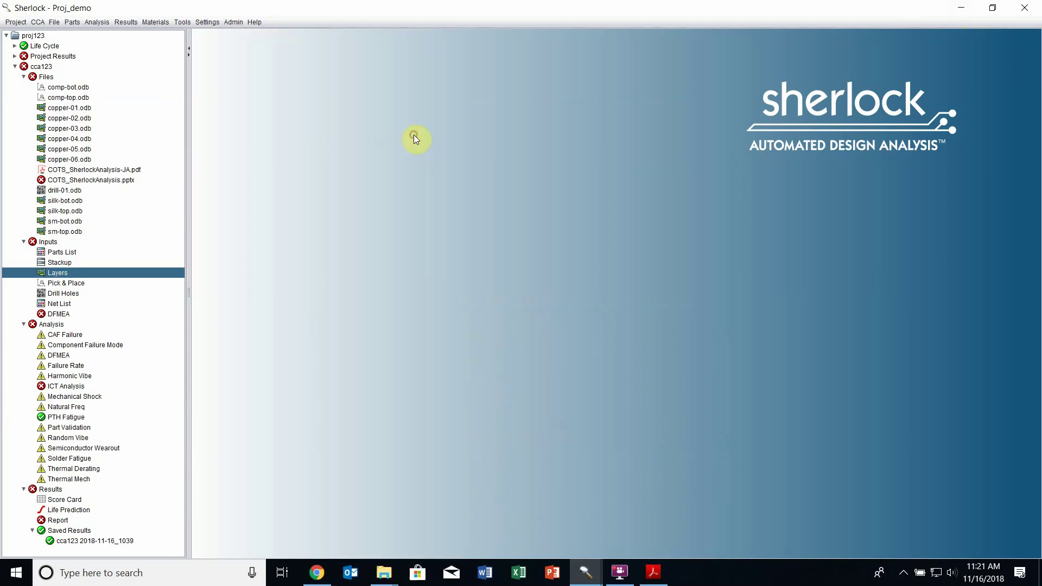
# Scroll the guide down to Mount Point Management, then switch back to the cca123 layer viewer
pyautogui.scroll(-3, 520, 236)
pyautogui.scroll(-20, 520, 236)
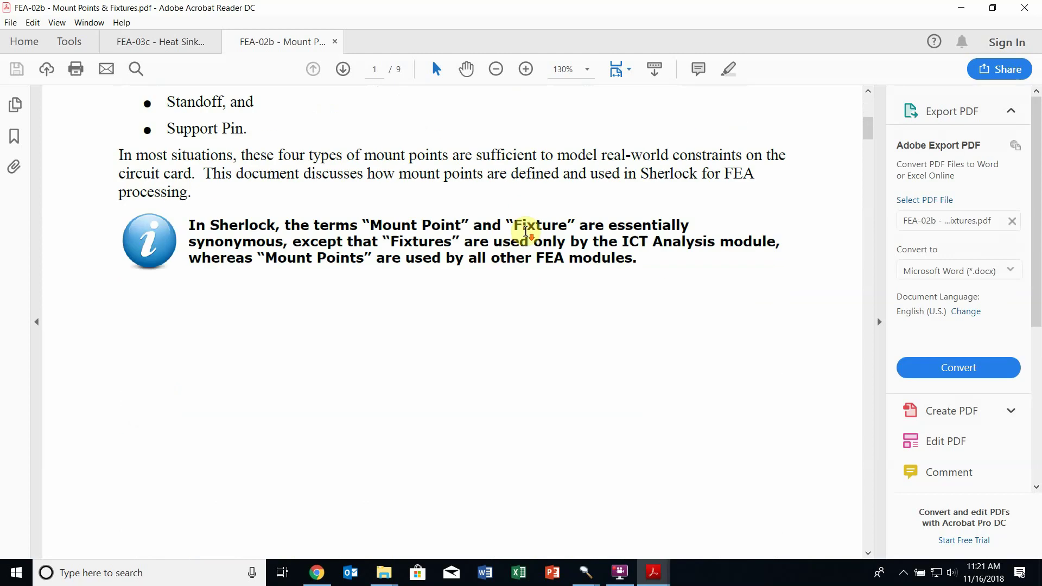
pyautogui.scroll(-6, 531, 230)
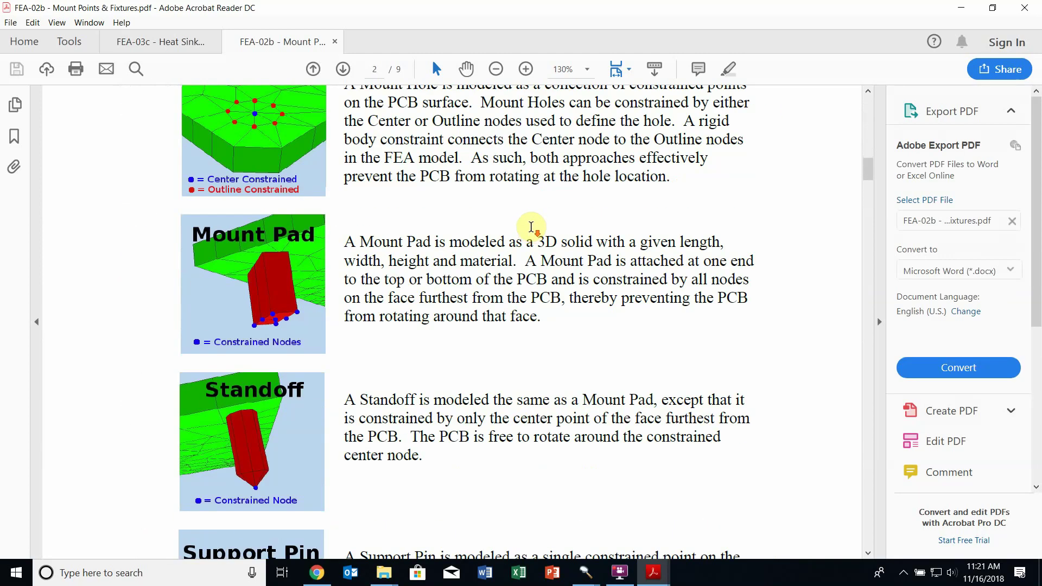
pyautogui.scroll(-10, 522, 194)
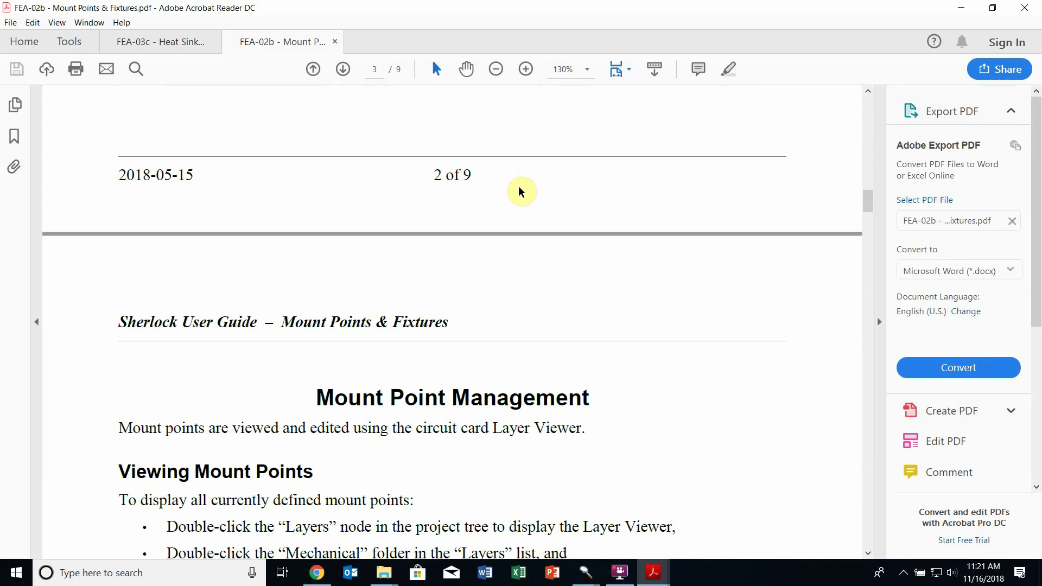
pyautogui.moveTo(586, 570)
pyautogui.click(606, 548)
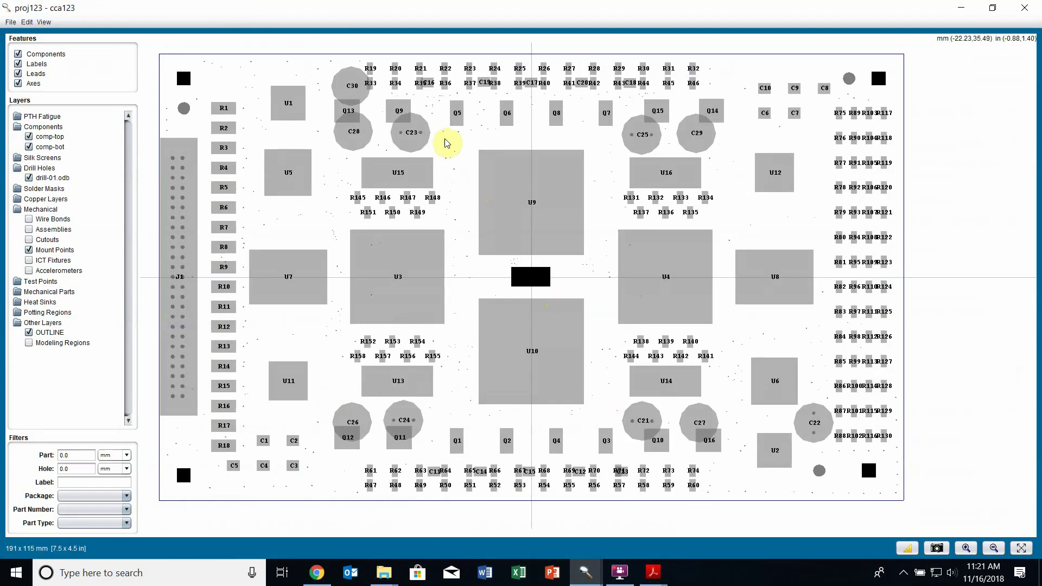
# In Edit Cutouts, add a 5 × 5 mm rectangular cutout beside R6 and save it
pyautogui.click(27, 22)
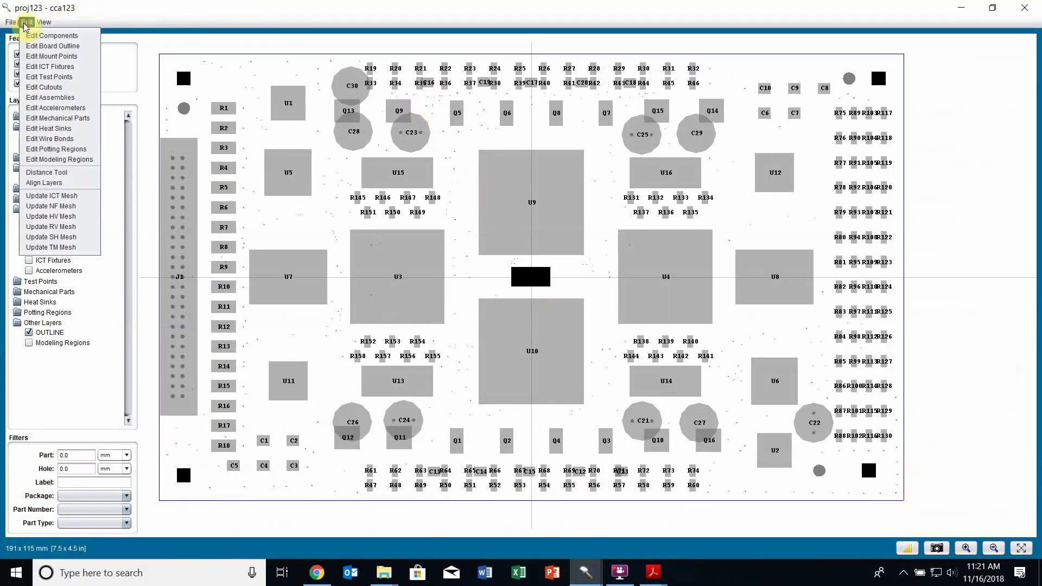
pyautogui.click(52, 88)
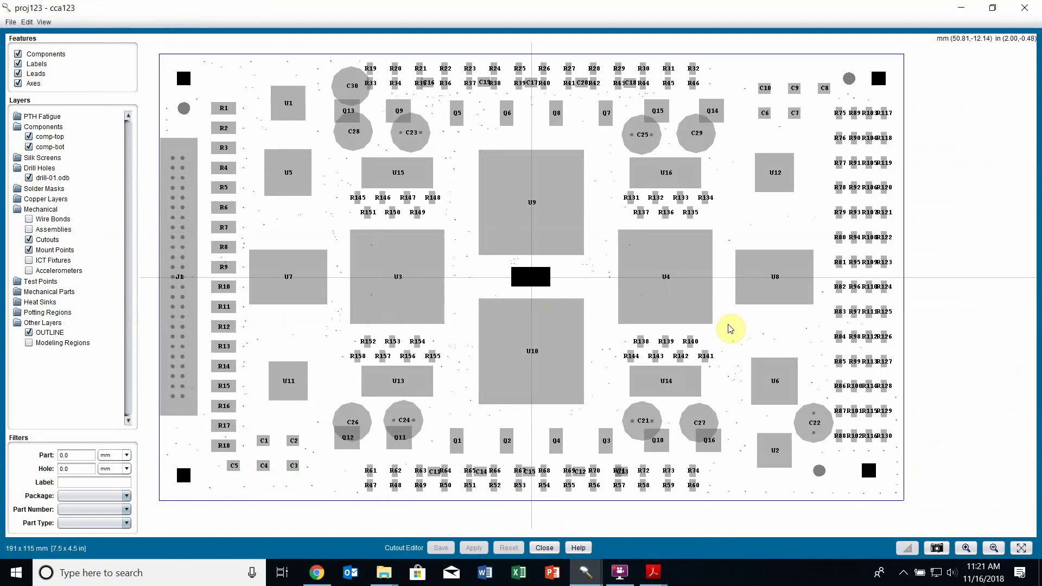
pyautogui.click(277, 217)
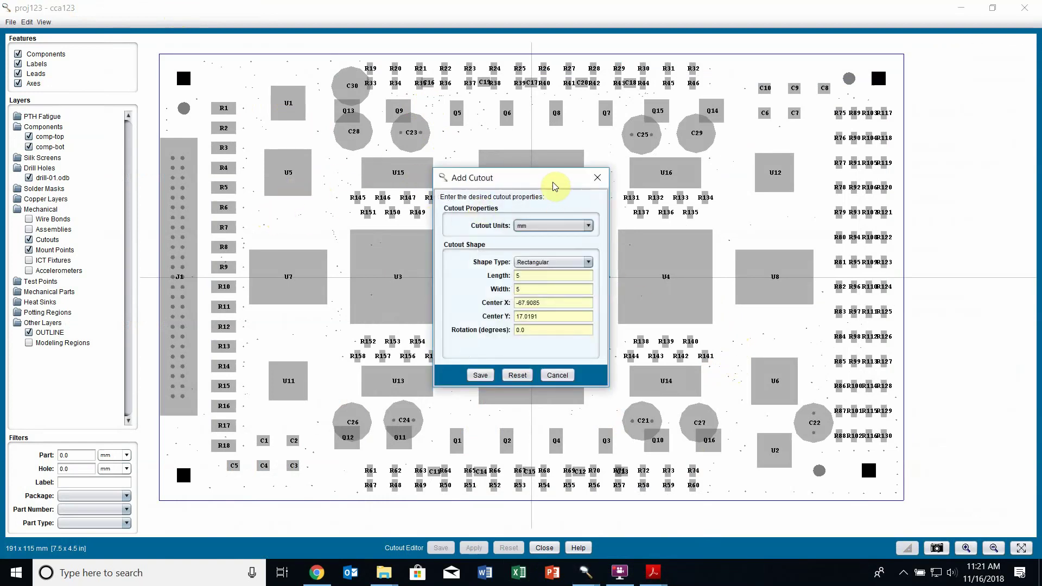
pyautogui.moveTo(552, 181); pyautogui.dragTo(684, 178)
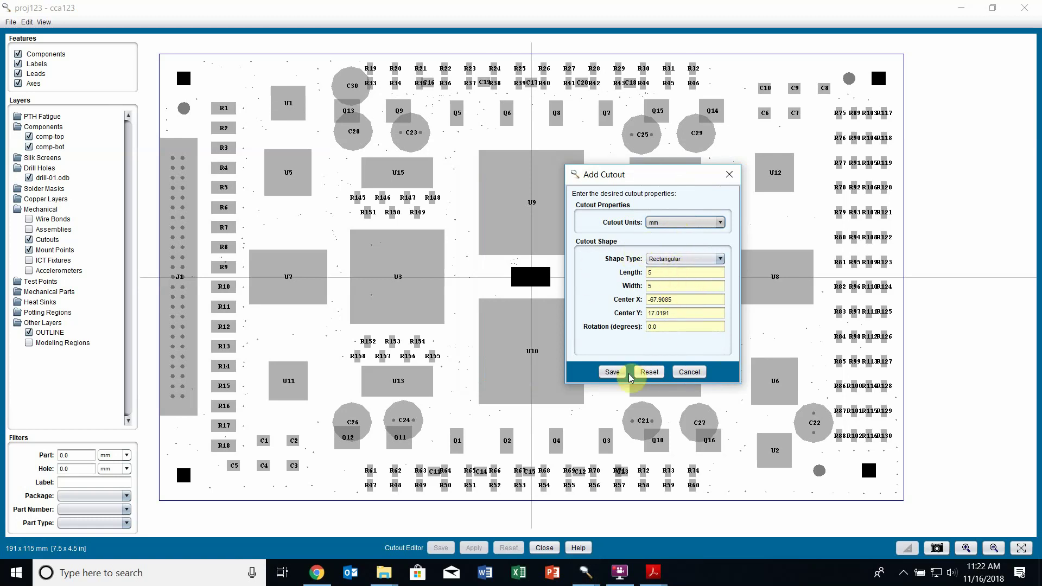
pyautogui.click(612, 372)
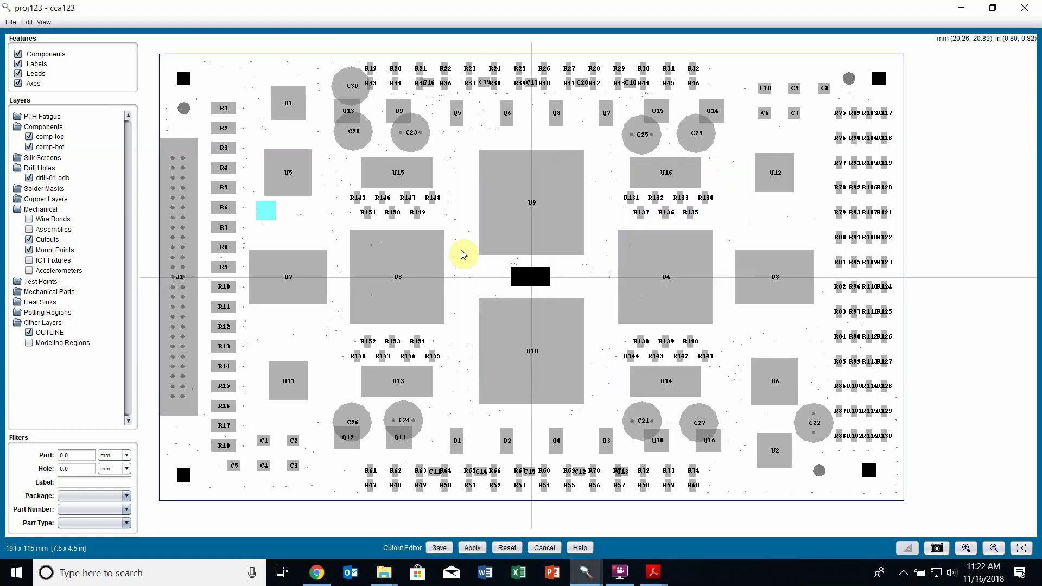
# Check the R6 cutout's properties, then copy it and drop the copy beside R145
pyautogui.rightClick(270, 216)
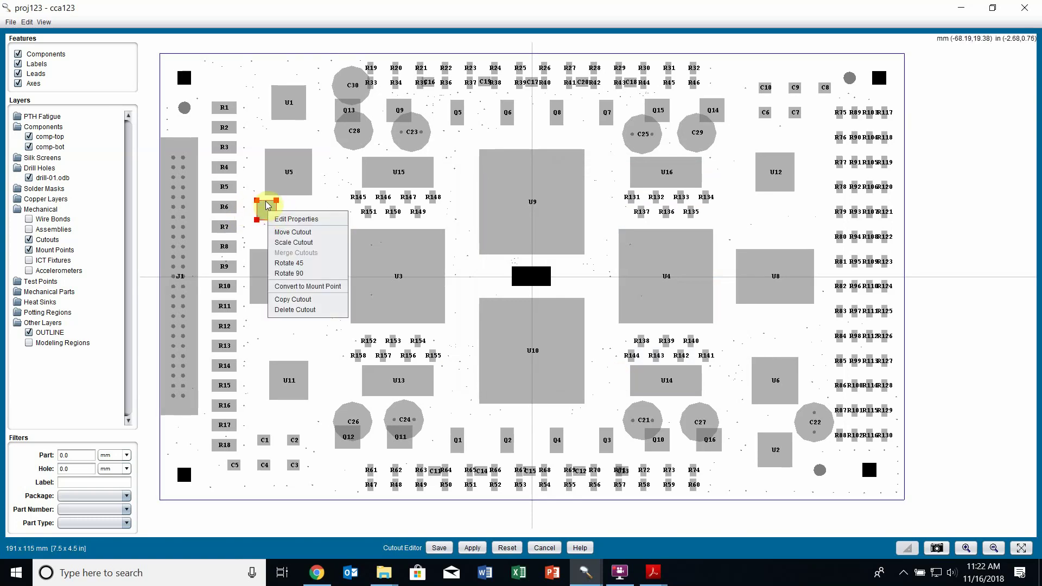
pyautogui.click(275, 219)
pyautogui.click(558, 373)
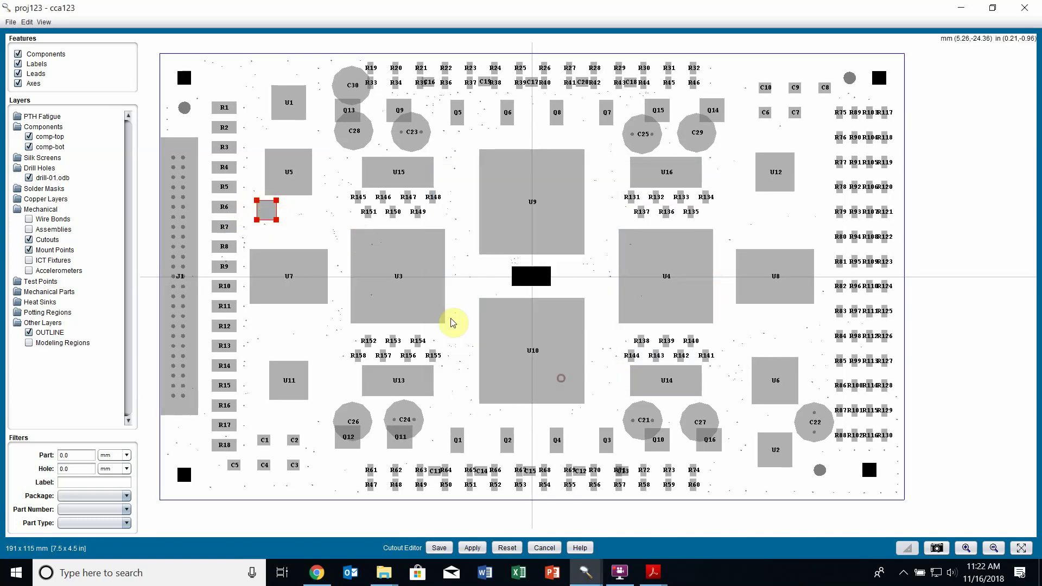
pyautogui.rightClick(268, 213)
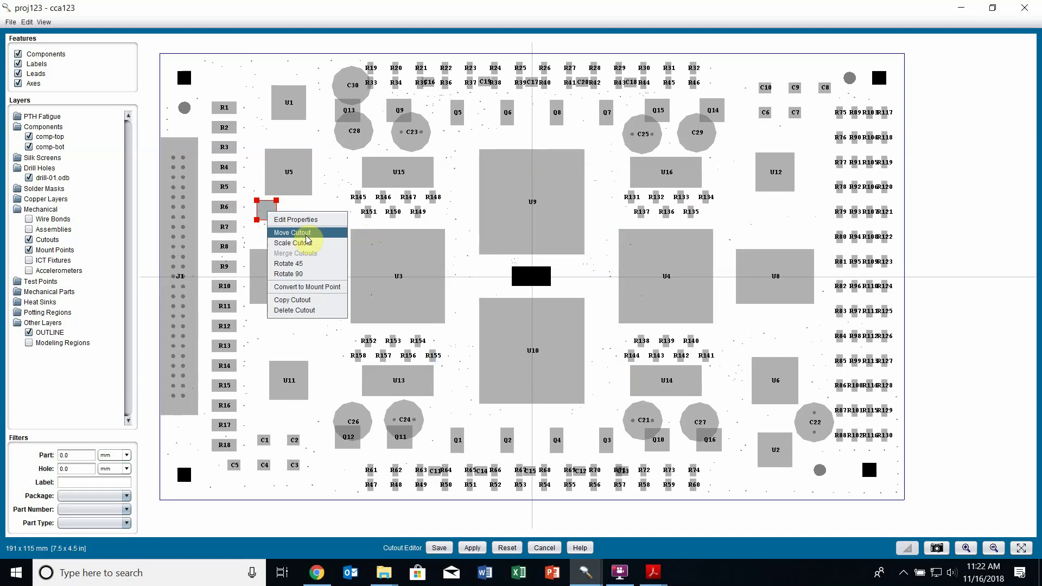
pyautogui.click(295, 299)
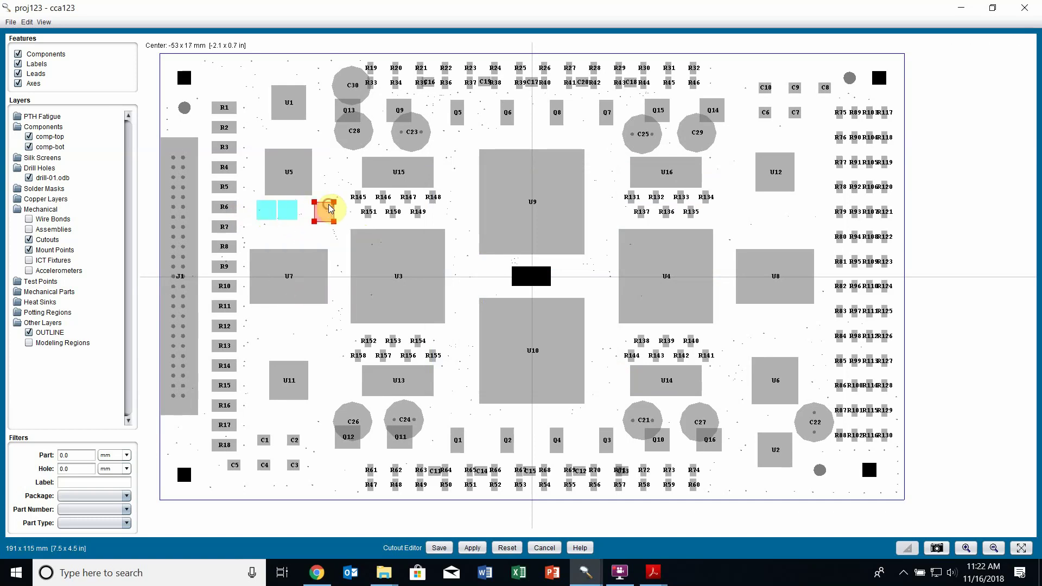
pyautogui.click(328, 208)
# Deselect the cutouts and bring up the board's action menu near R84
pyautogui.rightClick(265, 209)
pyautogui.press('Escape')
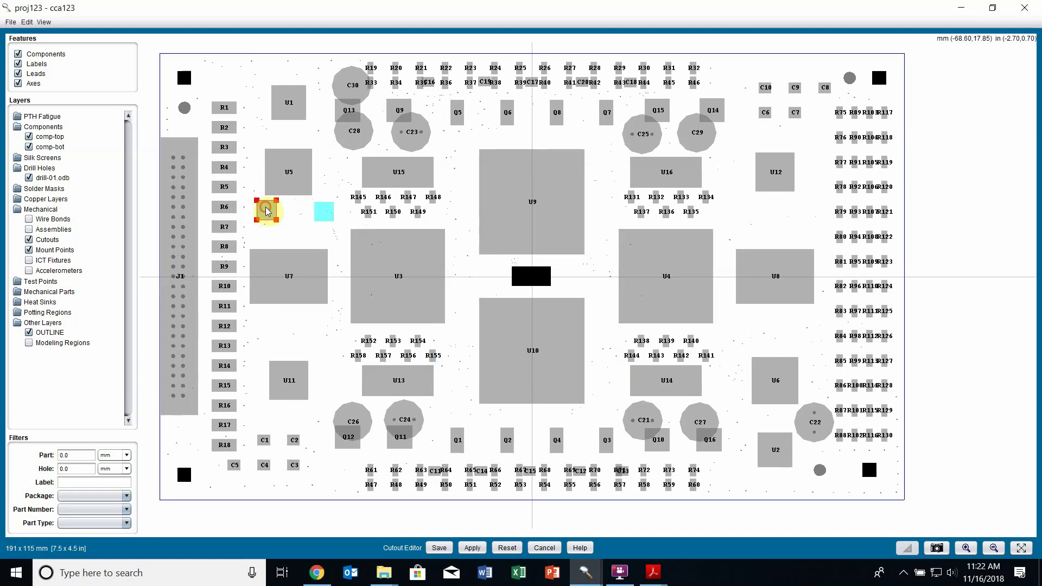
pyautogui.click(294, 334)
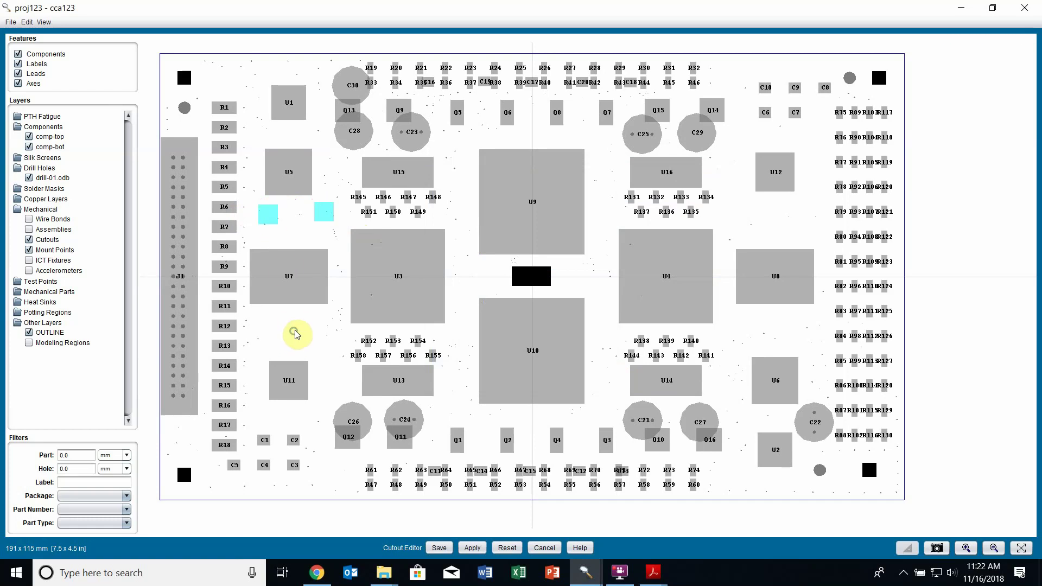
pyautogui.rightClick(776, 328)
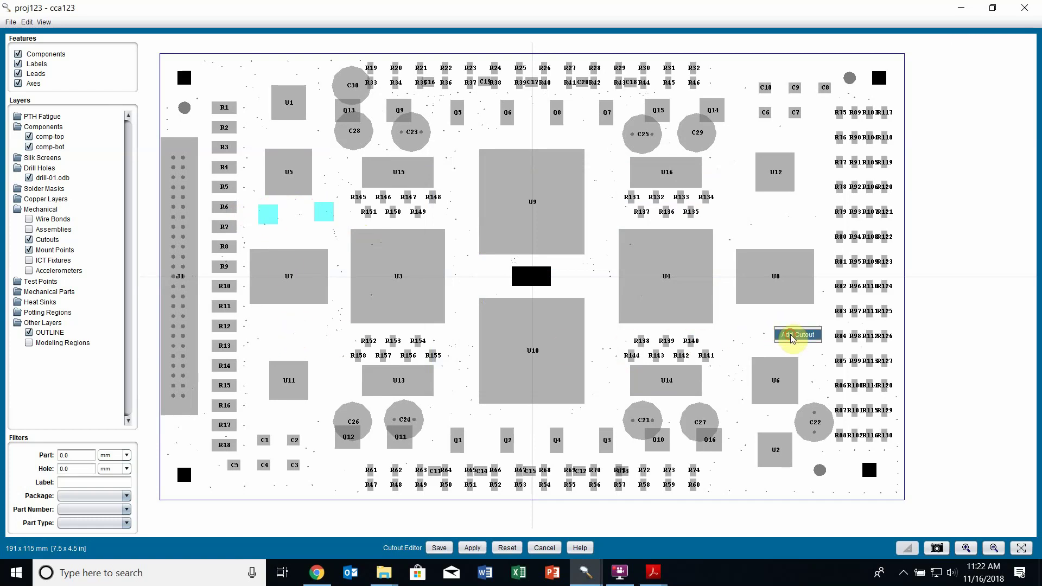
# Add a new cutout near R84 with Shape Type set to Polygonal and save it
pyautogui.click(792, 335)
pyautogui.click(544, 261)
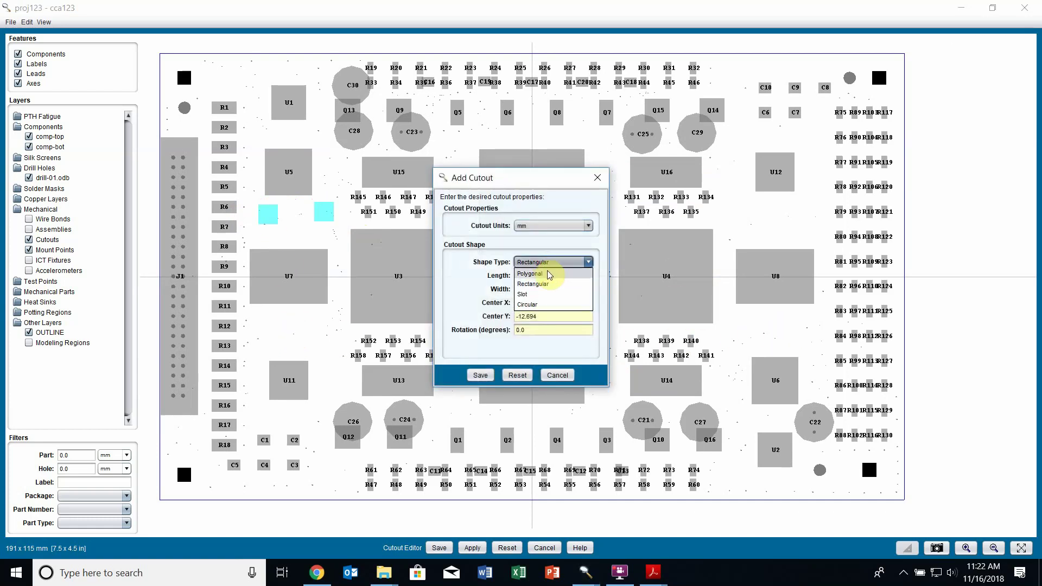
pyautogui.click(551, 274)
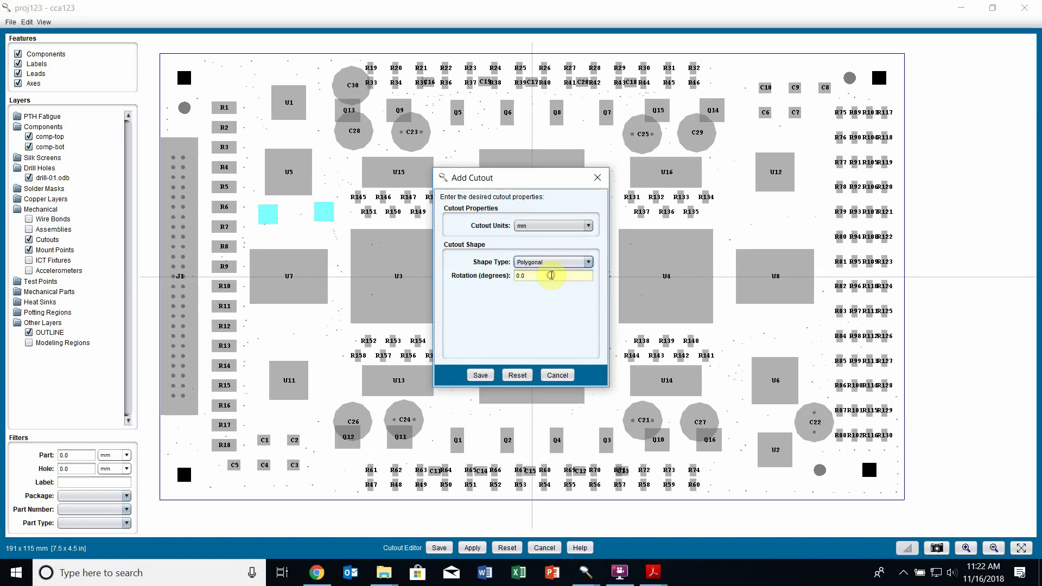
pyautogui.click(482, 373)
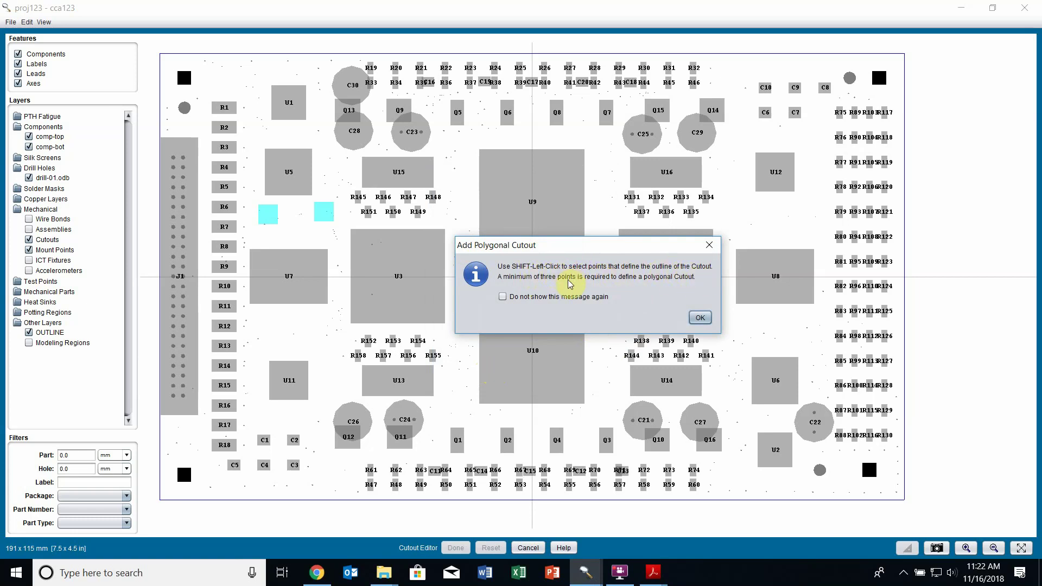
# Draw a three-point polygonal cutout outline between U8 and U6 and finish it
pyautogui.click(700, 317)
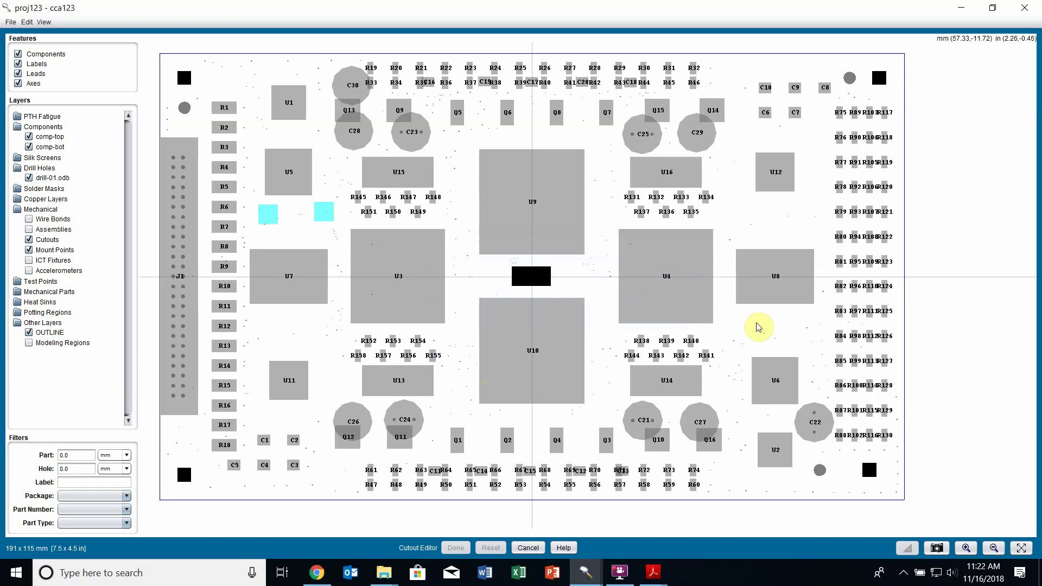
pyautogui.click(744, 338)
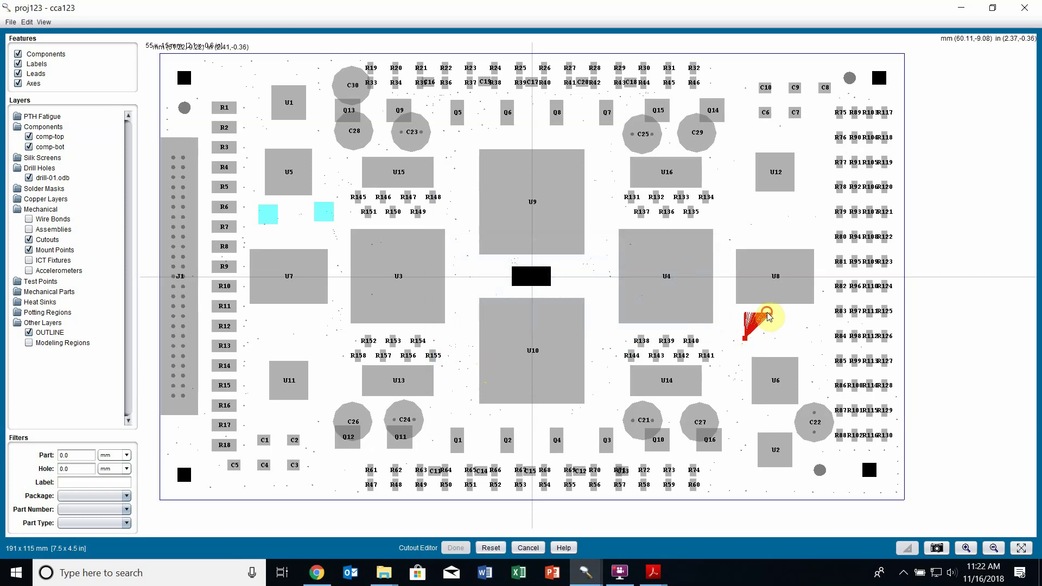
pyautogui.click(782, 320)
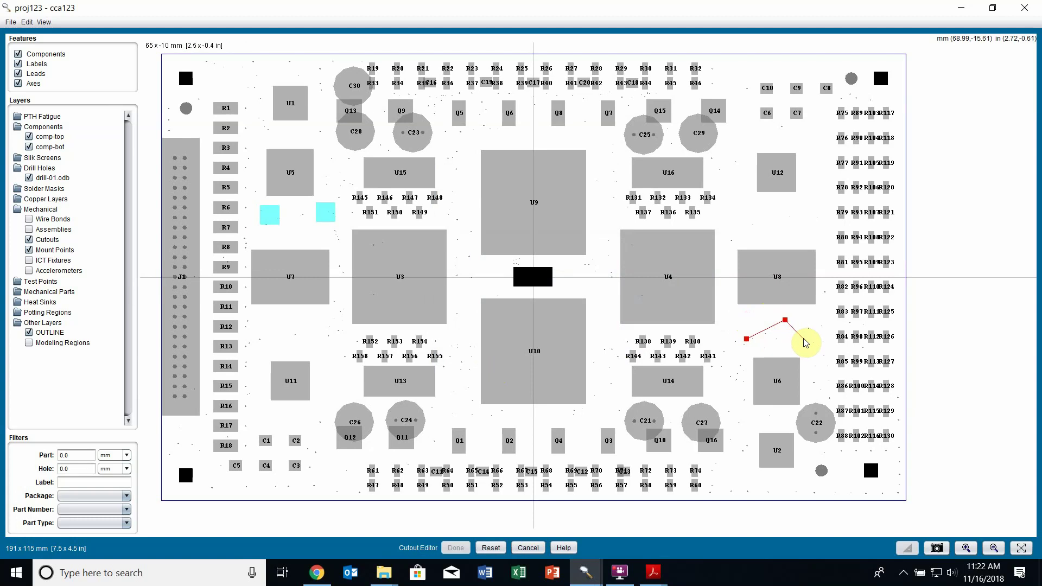
pyautogui.click(805, 341)
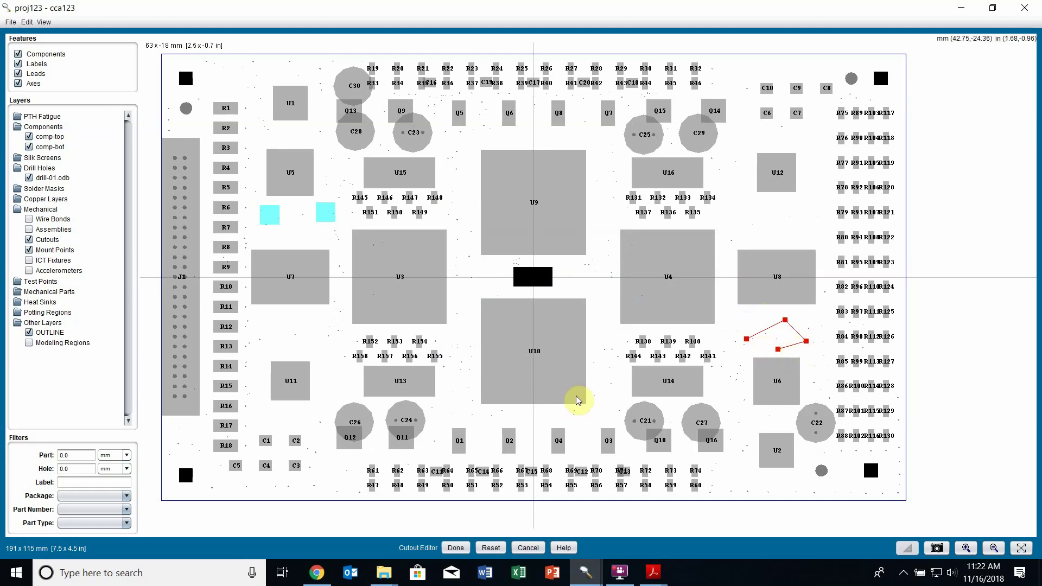
pyautogui.click(456, 548)
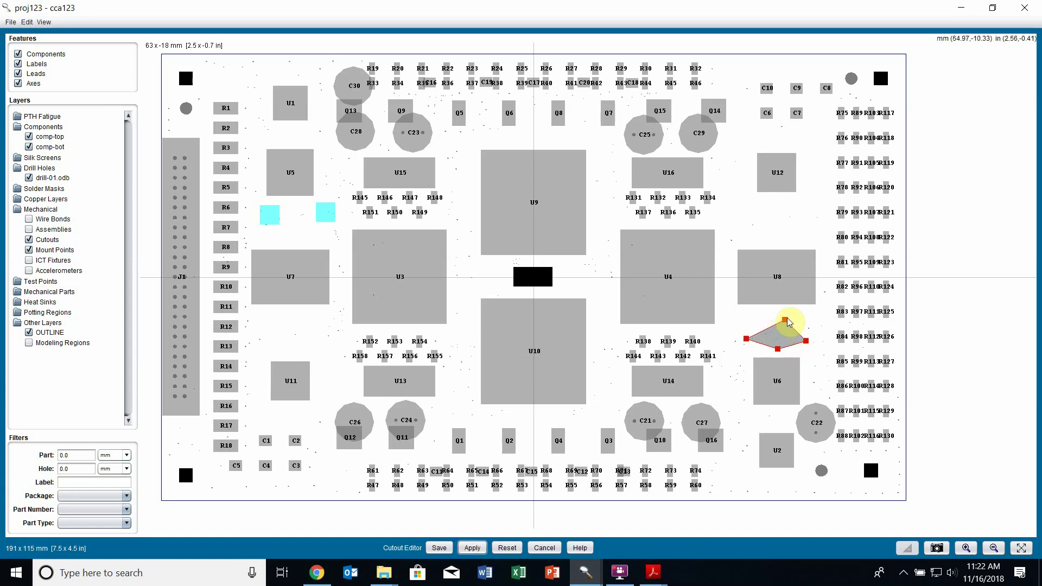
# Drag its corners, add a lower-edge vertex and delete the top-left vertex to tighten it
pyautogui.moveTo(782, 319); pyautogui.dragTo(728, 310)
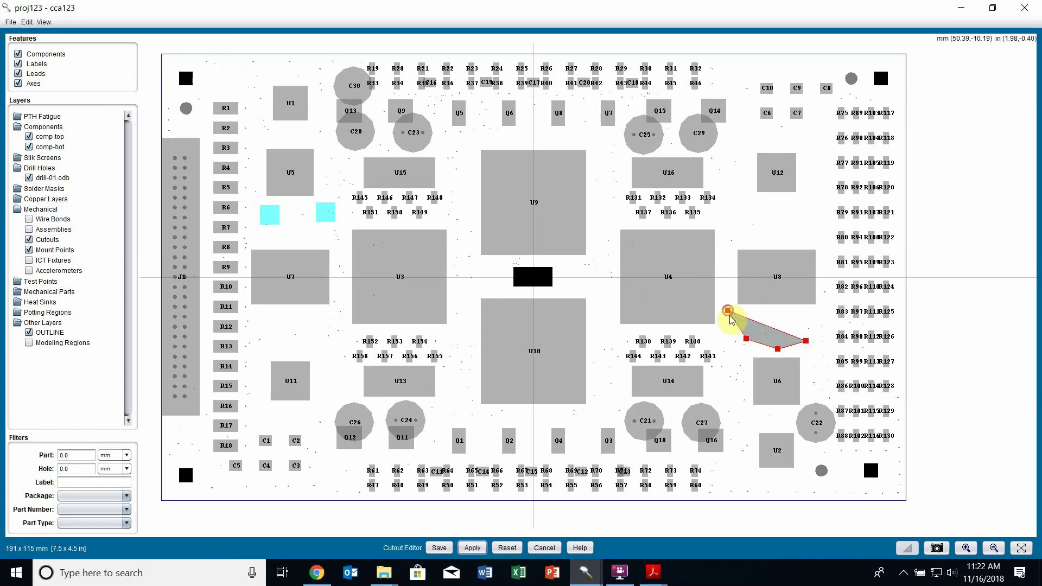
pyautogui.moveTo(805, 341); pyautogui.dragTo(830, 335)
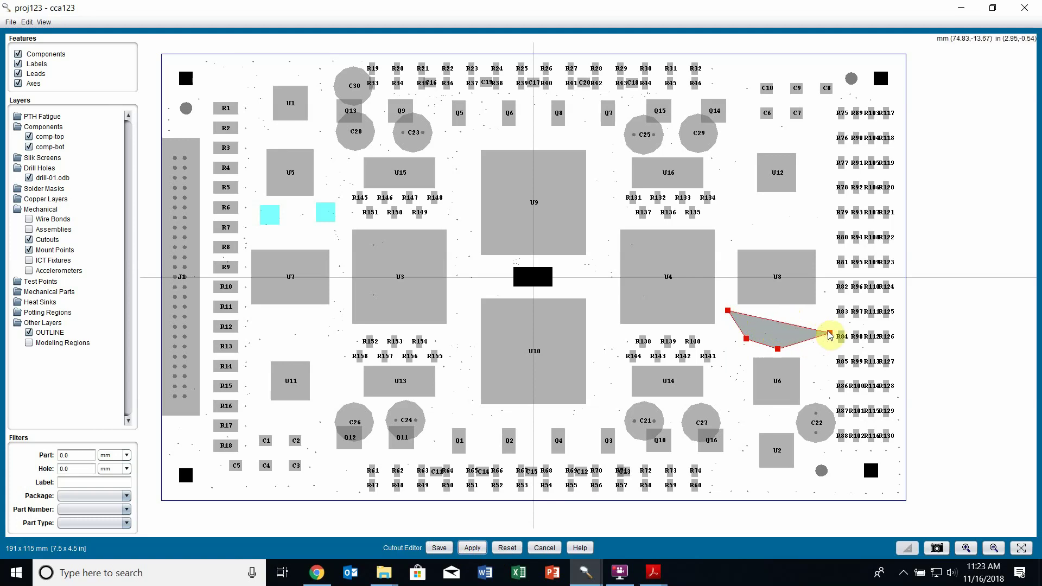
pyautogui.click(811, 343)
pyautogui.moveTo(804, 342); pyautogui.dragTo(811, 355)
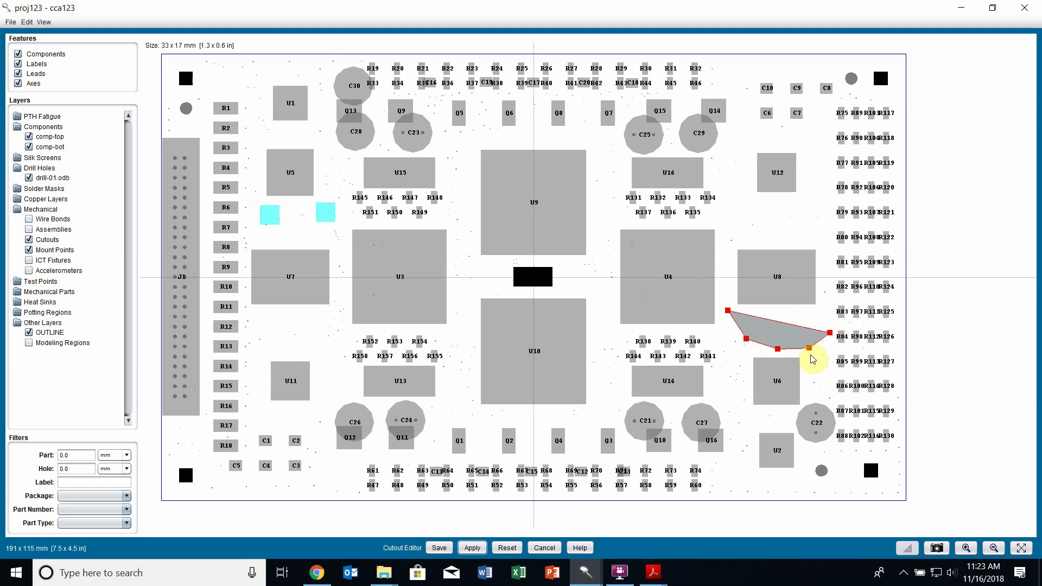
pyautogui.click(830, 334)
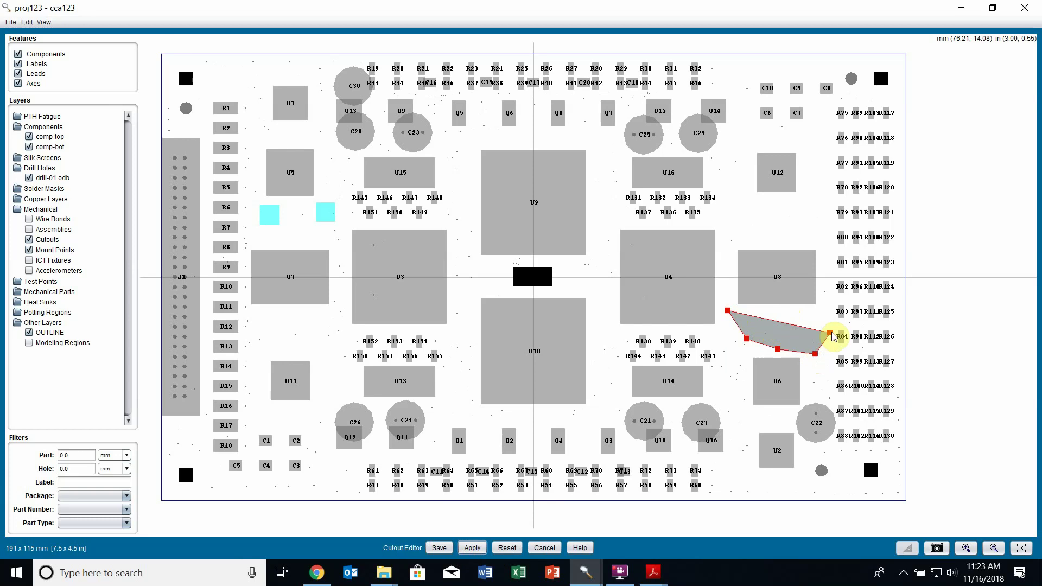
pyautogui.click(729, 310)
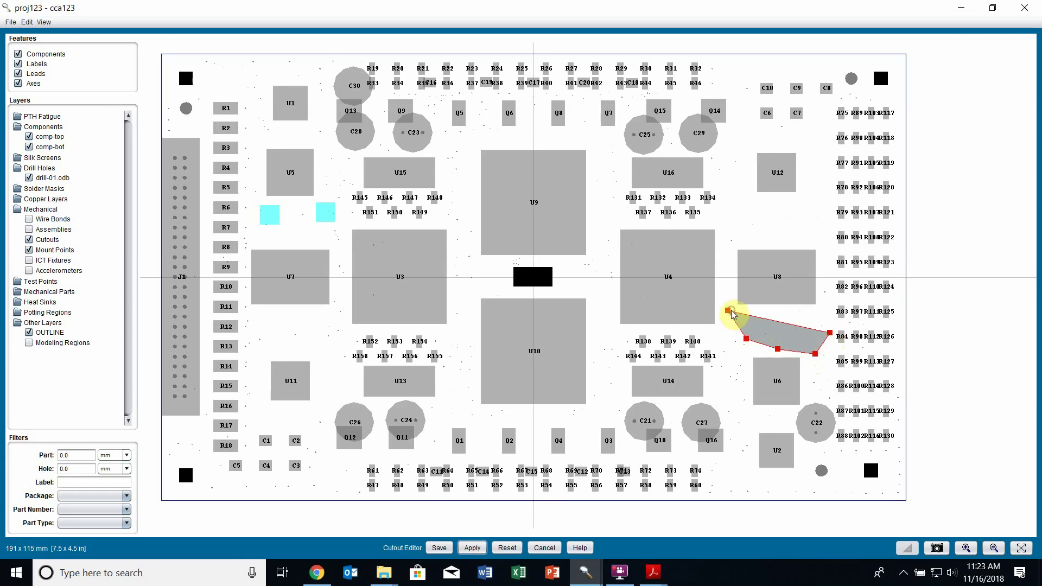
pyautogui.press('Delete')
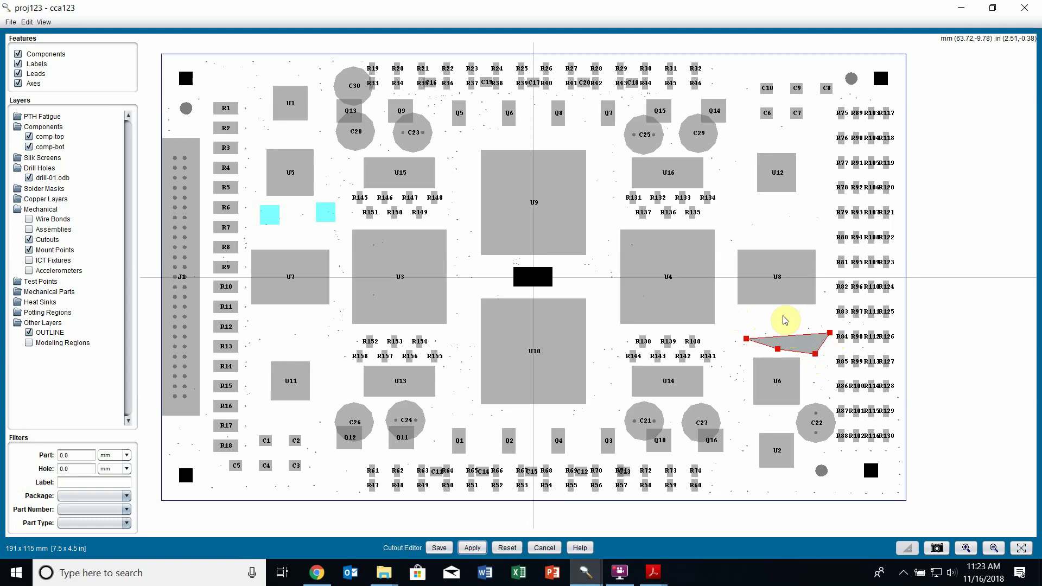
pyautogui.click(752, 339)
pyautogui.moveTo(748, 340); pyautogui.dragTo(787, 340)
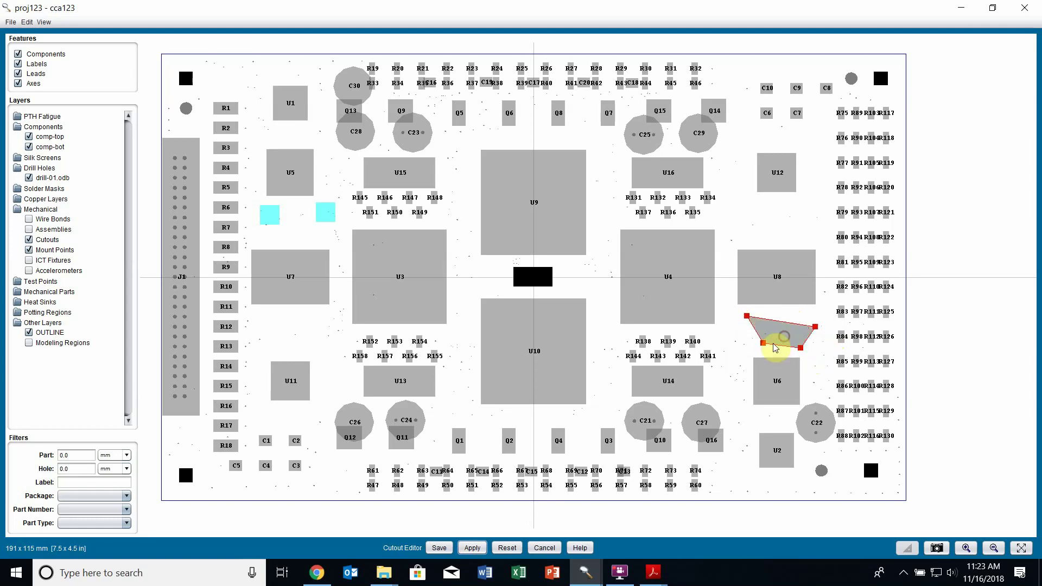
# Apply the reshaped polygonal cutout, close the Cutout Editor and layer viewer, and return to Sherlock
pyautogui.click(469, 548)
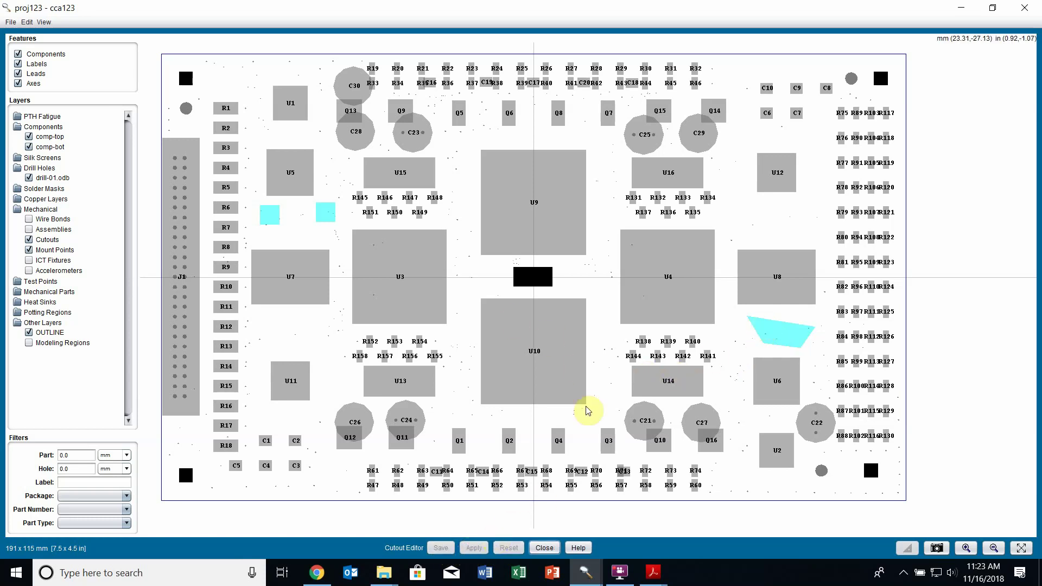
pyautogui.click(543, 550)
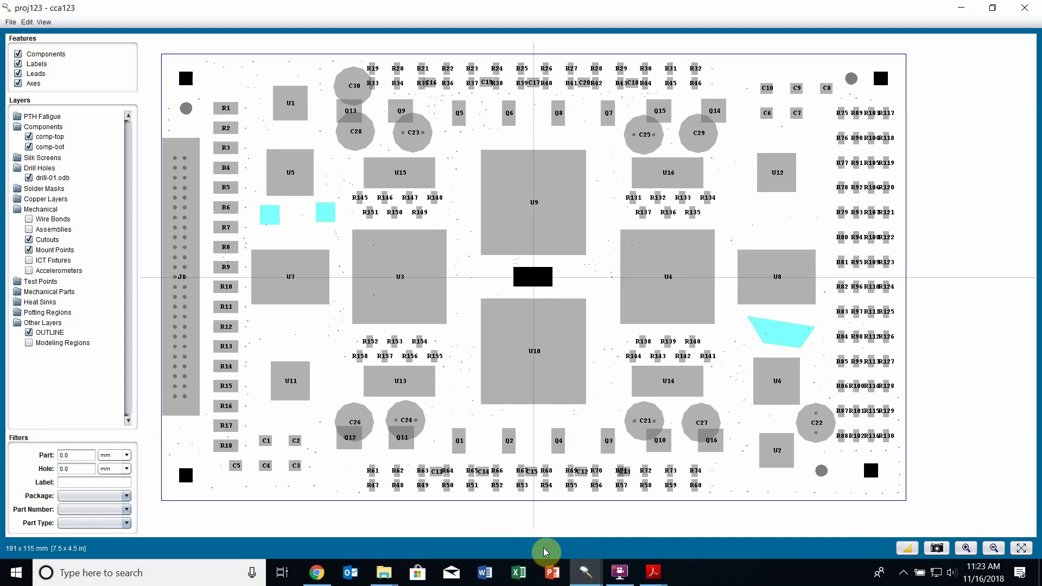
pyautogui.click(1020, 11)
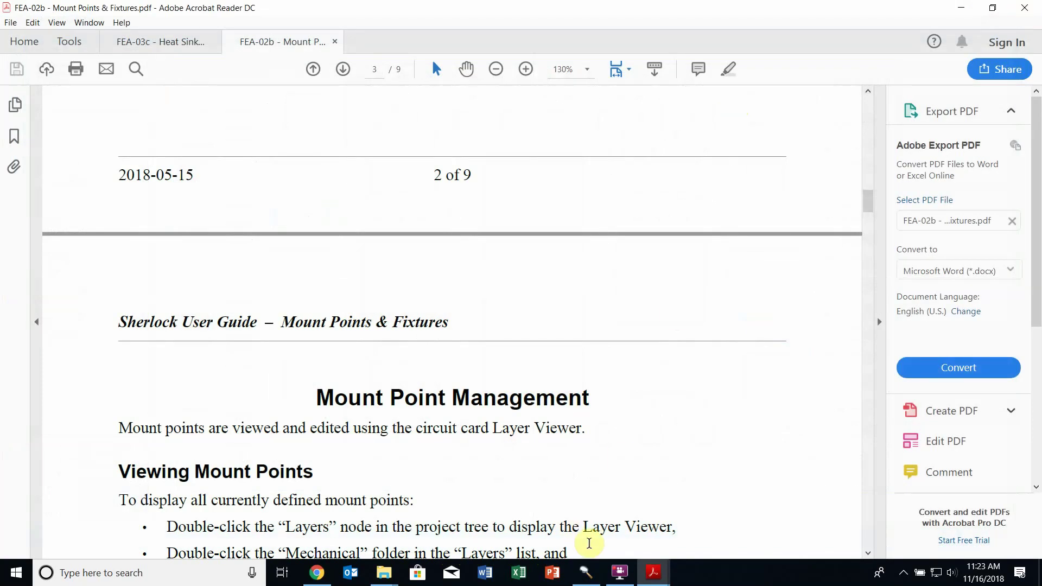
pyautogui.click(593, 576)
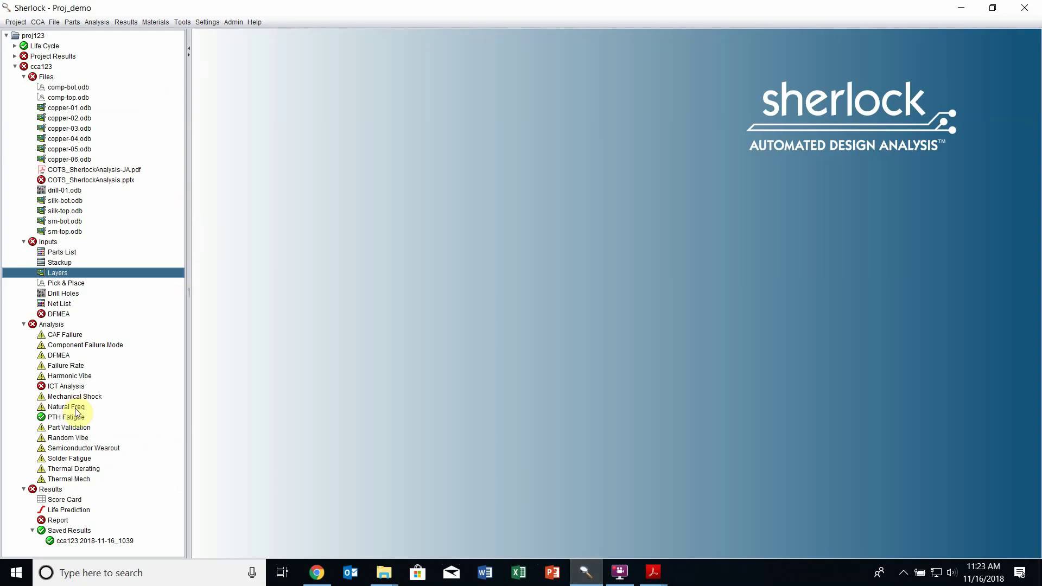
pyautogui.moveTo(76, 413)
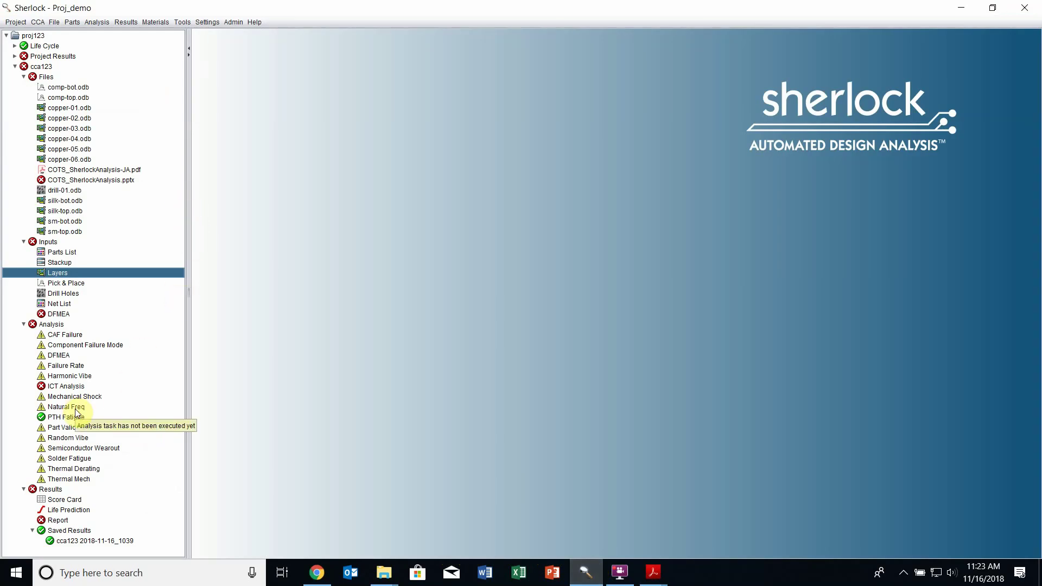
# Generate the Natural Freq 3D model after reviewing PCB, trace and mount point modelling settings
pyautogui.rightClick(76, 408)
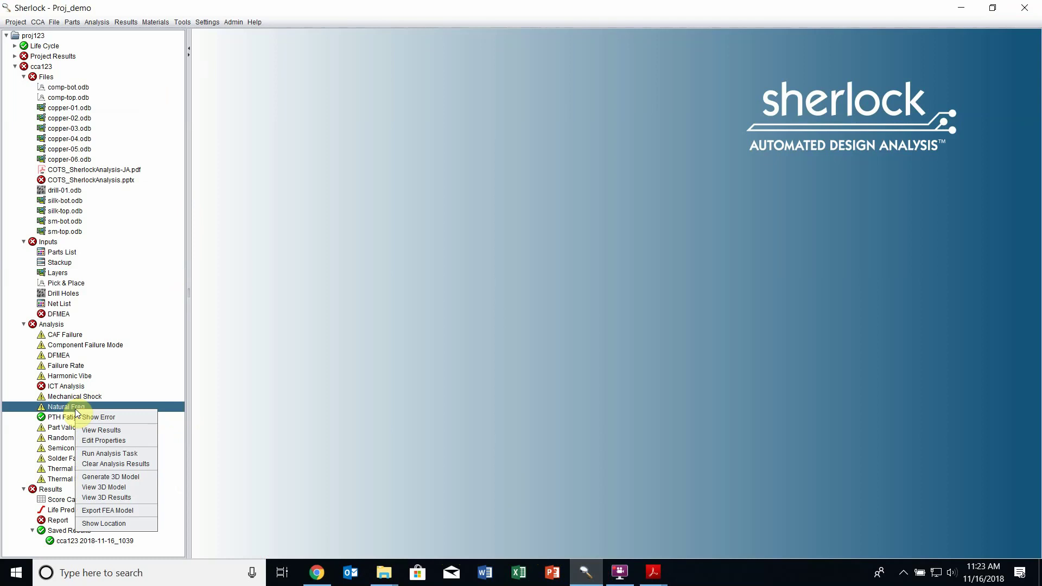
pyautogui.click(122, 477)
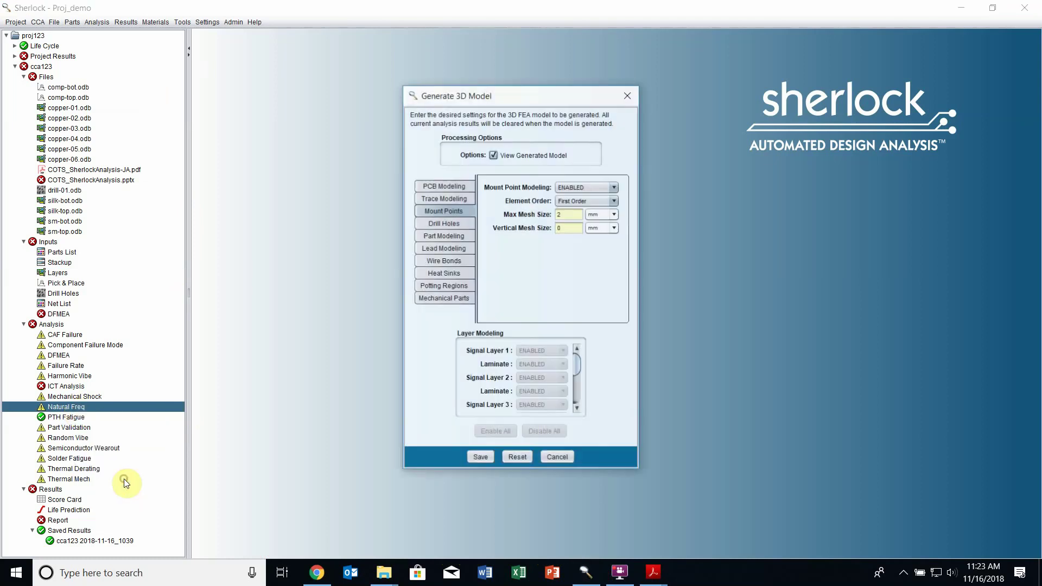
pyautogui.click(442, 186)
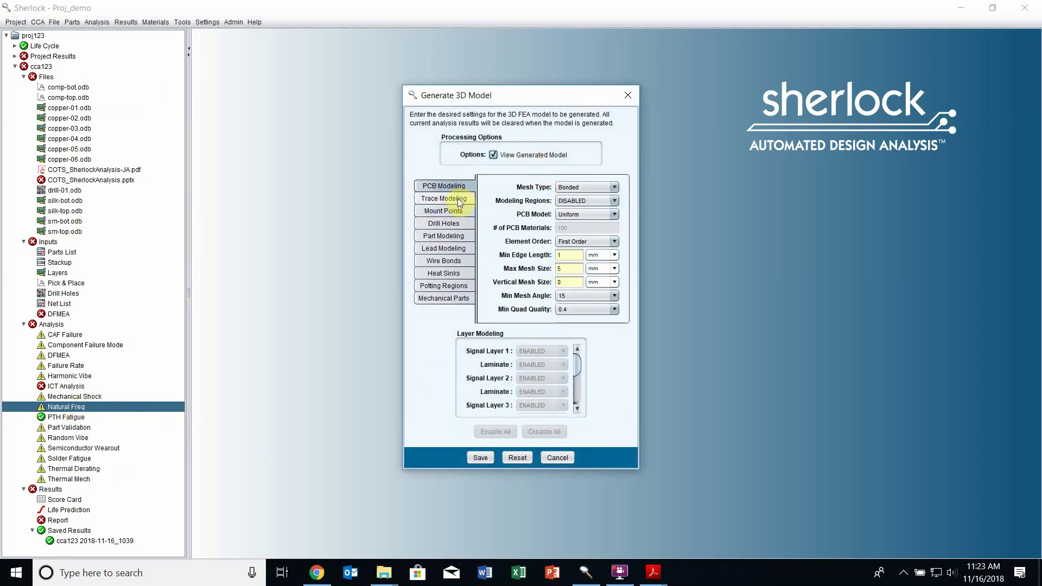
pyautogui.click(459, 199)
pyautogui.click(442, 211)
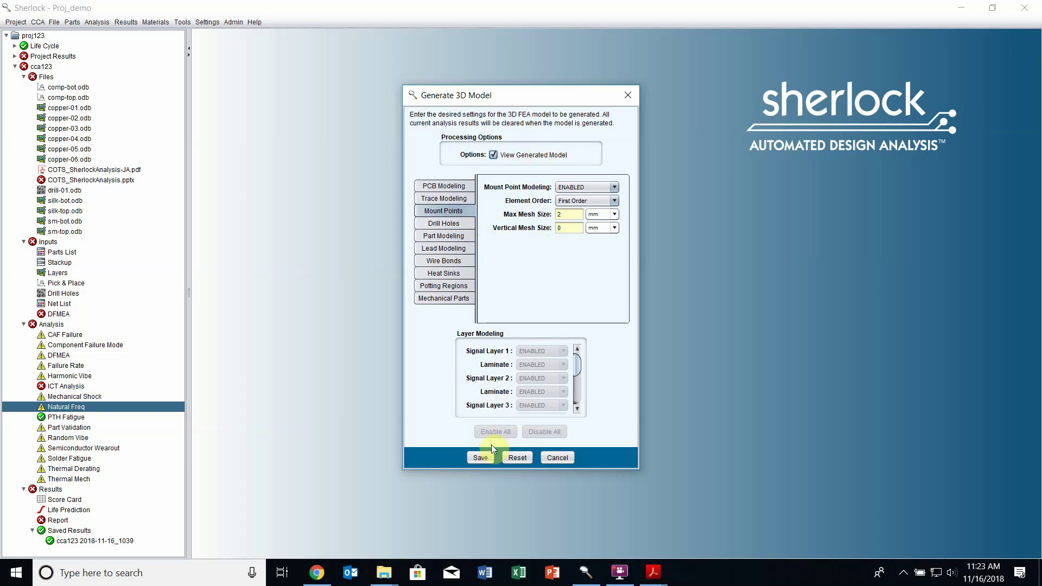
pyautogui.click(483, 457)
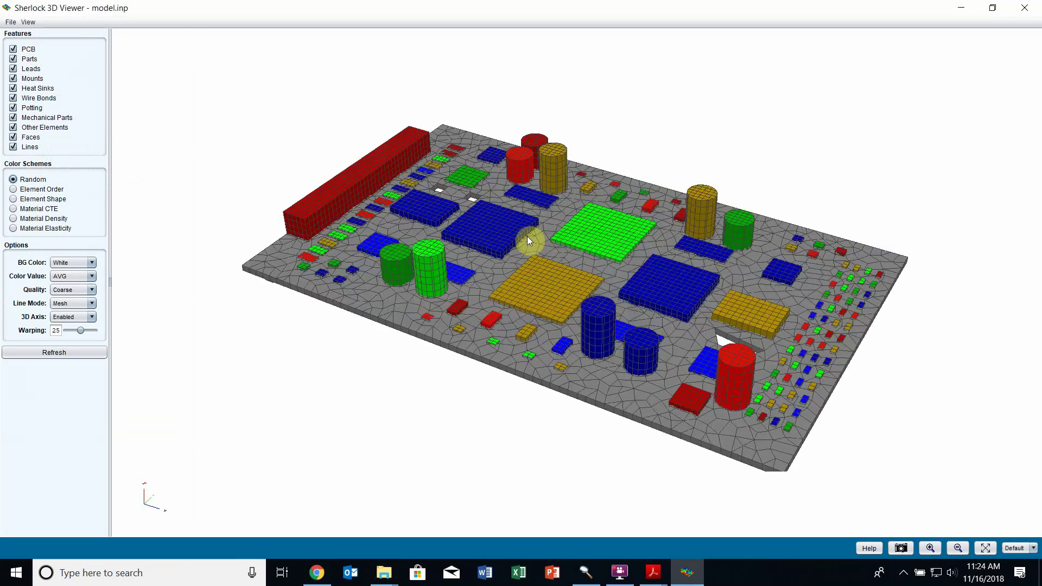
# Orbit and zoom the meshed board to view it edge-on, from above and obliquely
pyautogui.moveTo(524, 261); pyautogui.dragTo(568, 211)
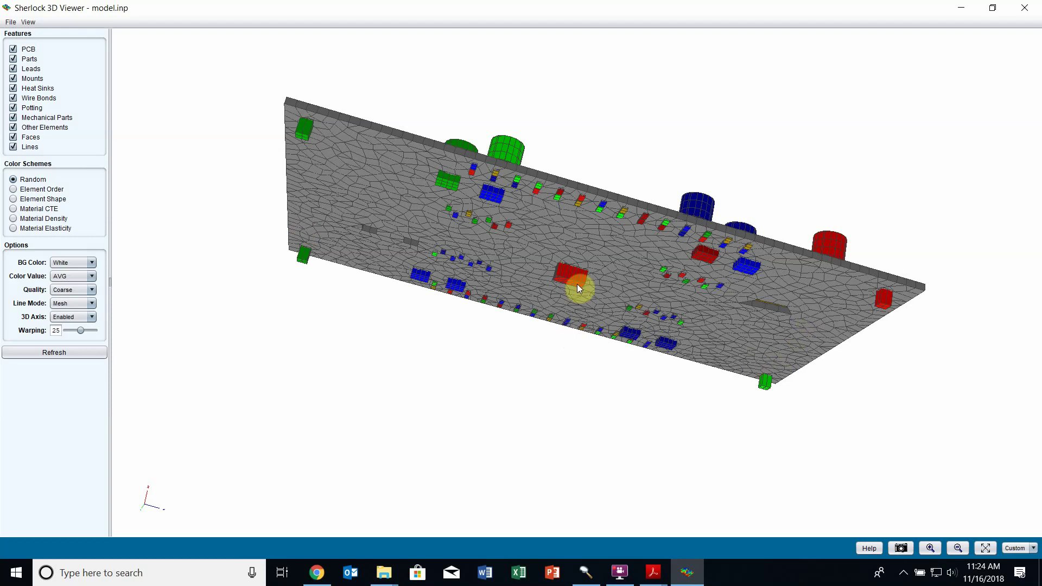
pyautogui.moveTo(578, 284); pyautogui.dragTo(578, 319)
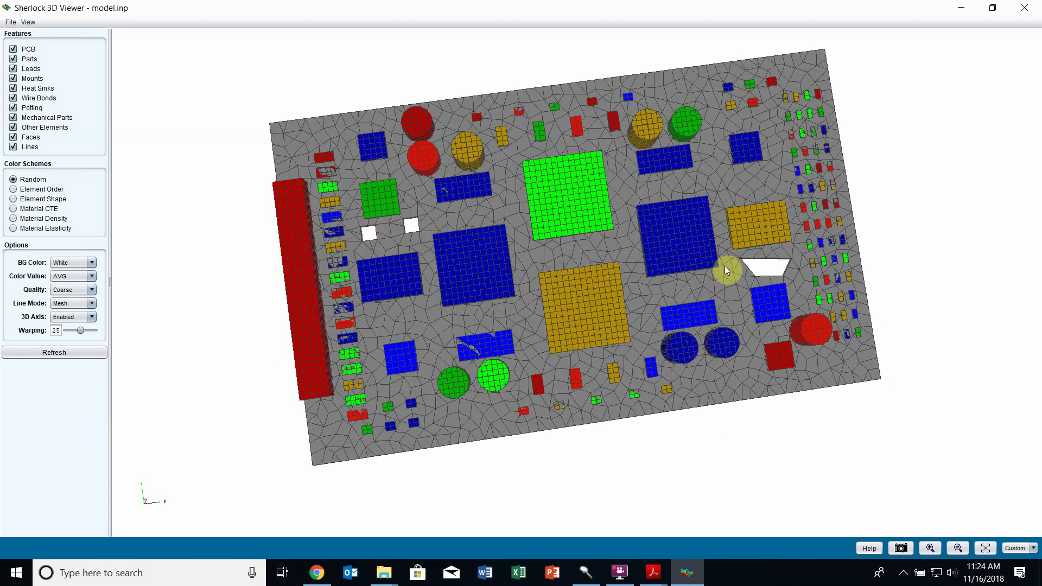
pyautogui.scroll(2, 760, 275)
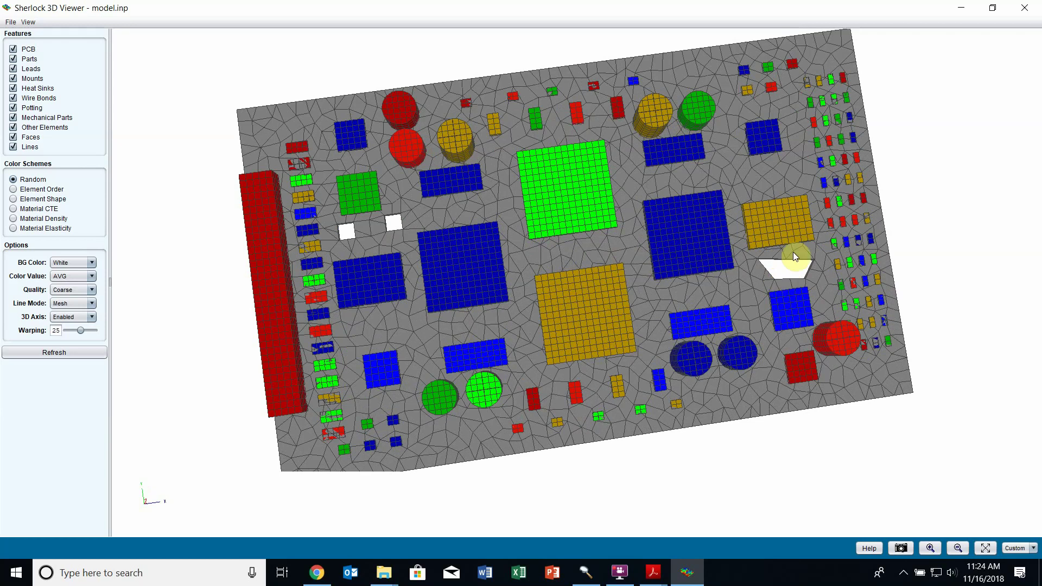
pyautogui.moveTo(1004, 23); pyautogui.dragTo(757, 120)
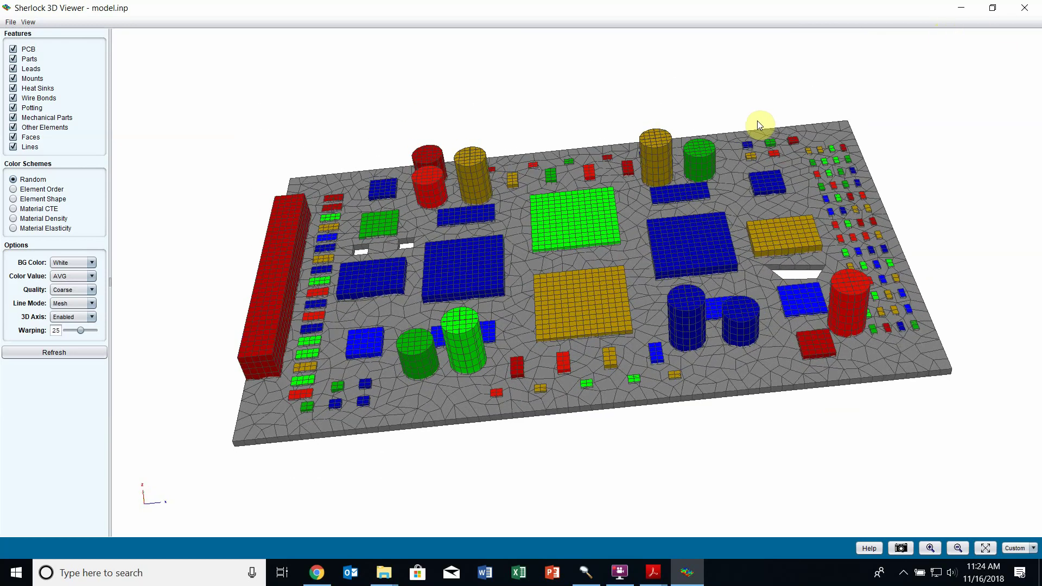
pyautogui.moveTo(825, 232); pyautogui.dragTo(691, 171)
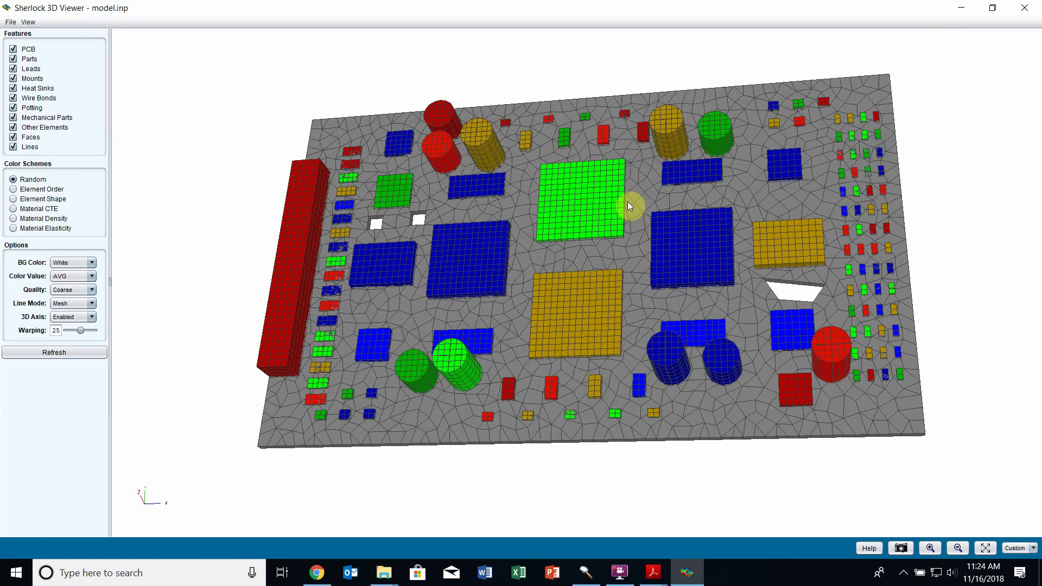
pyautogui.moveTo(638, 248); pyautogui.dragTo(660, 179)
# Close the viewer, cancel the reopened Generate 3D Model settings, and open Natural Freq's 3D results
pyautogui.click(1025, 8)
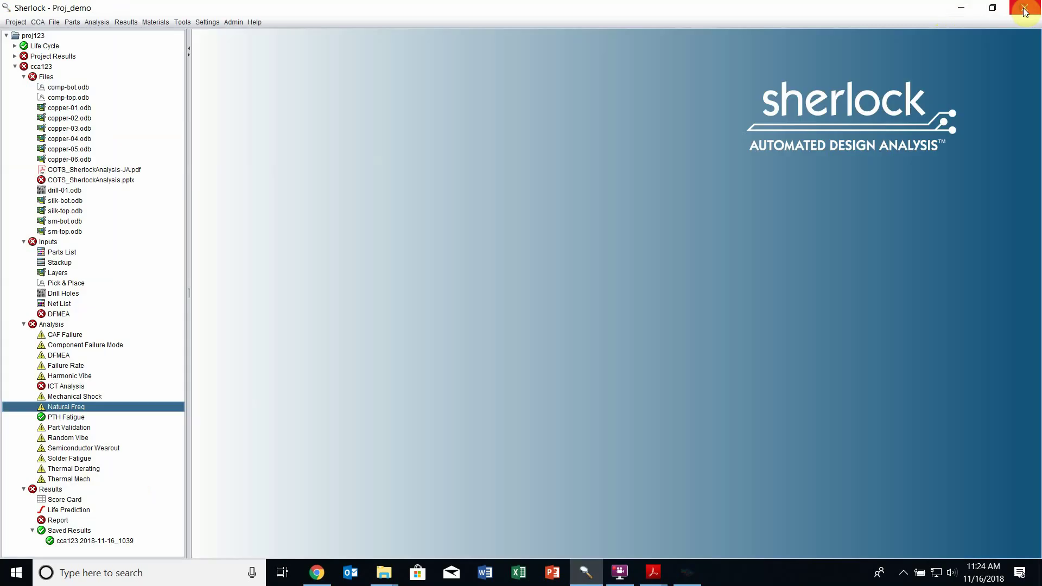
pyautogui.rightClick(77, 408)
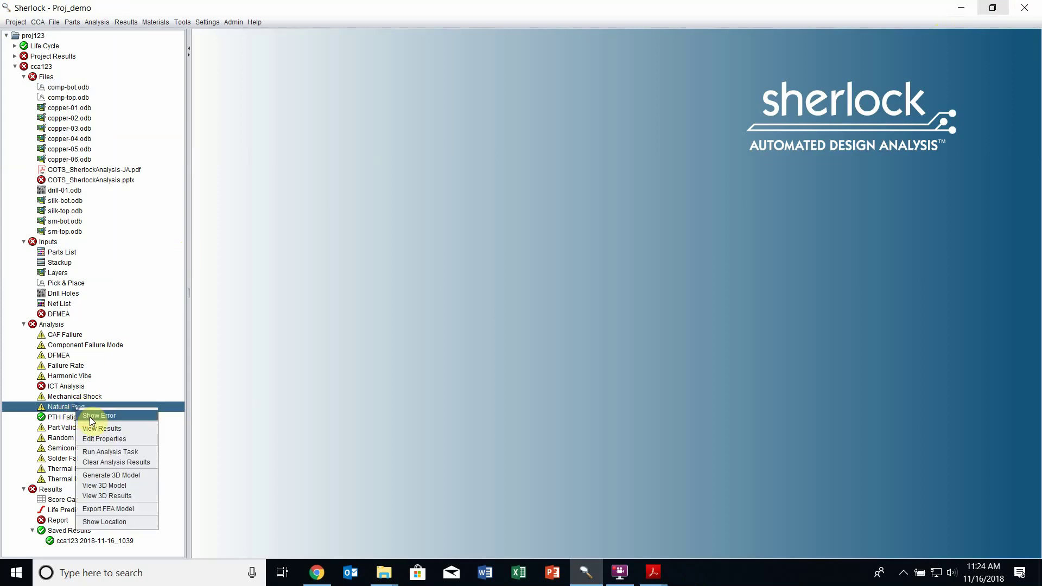
pyautogui.click(135, 477)
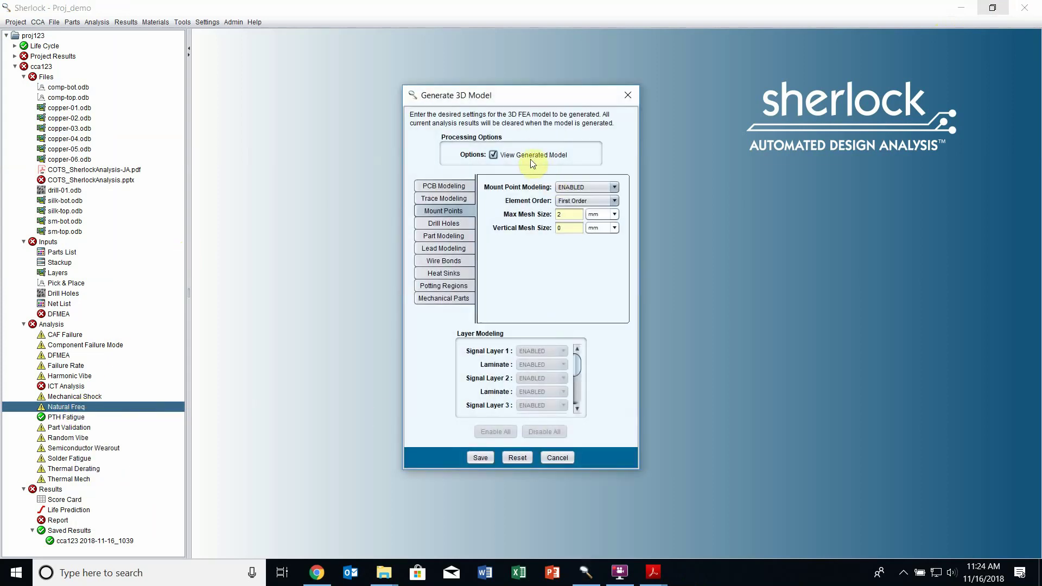
pyautogui.click(567, 459)
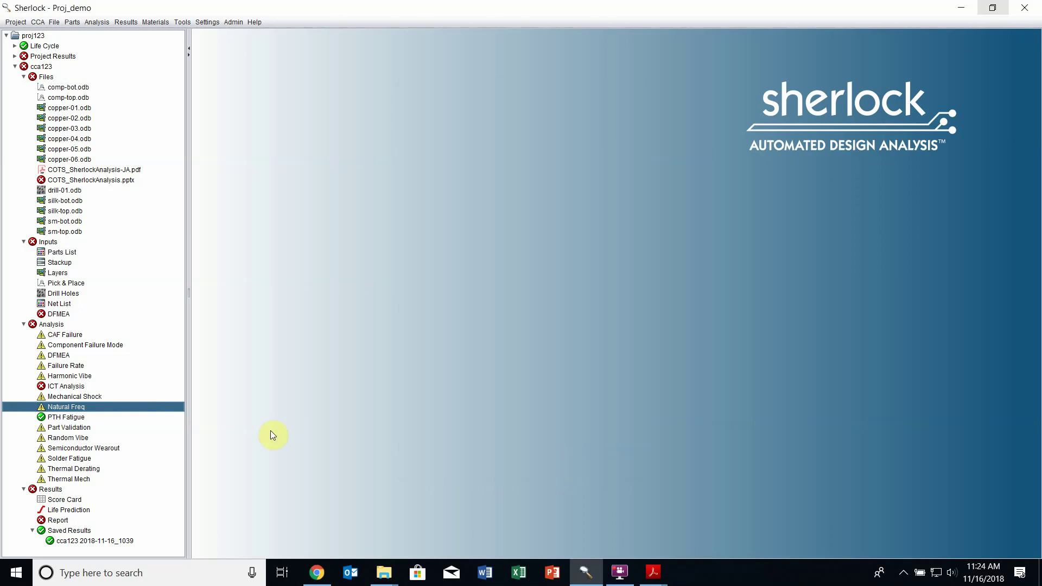
pyautogui.rightClick(63, 407)
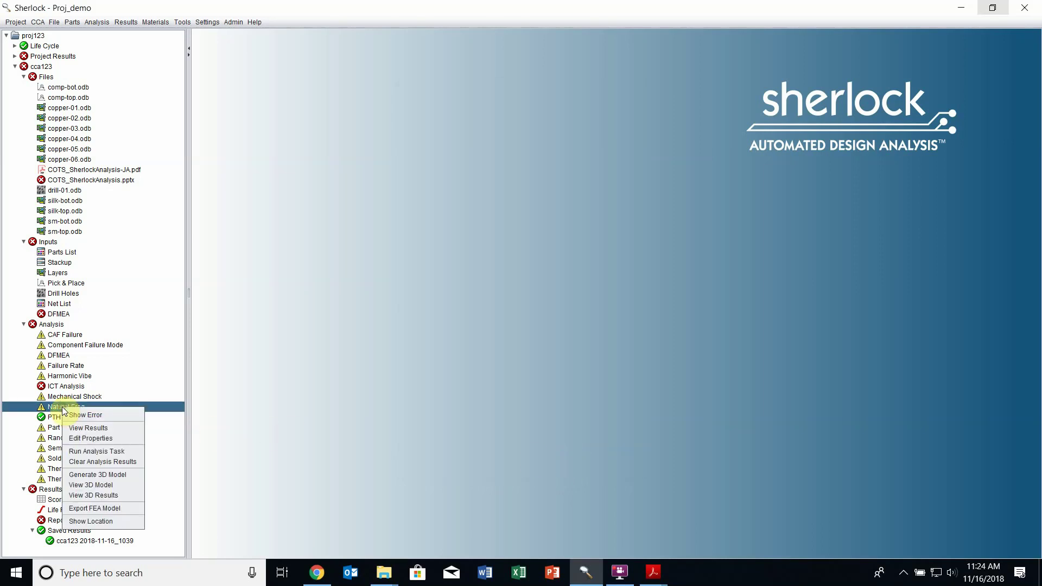
pyautogui.click(113, 493)
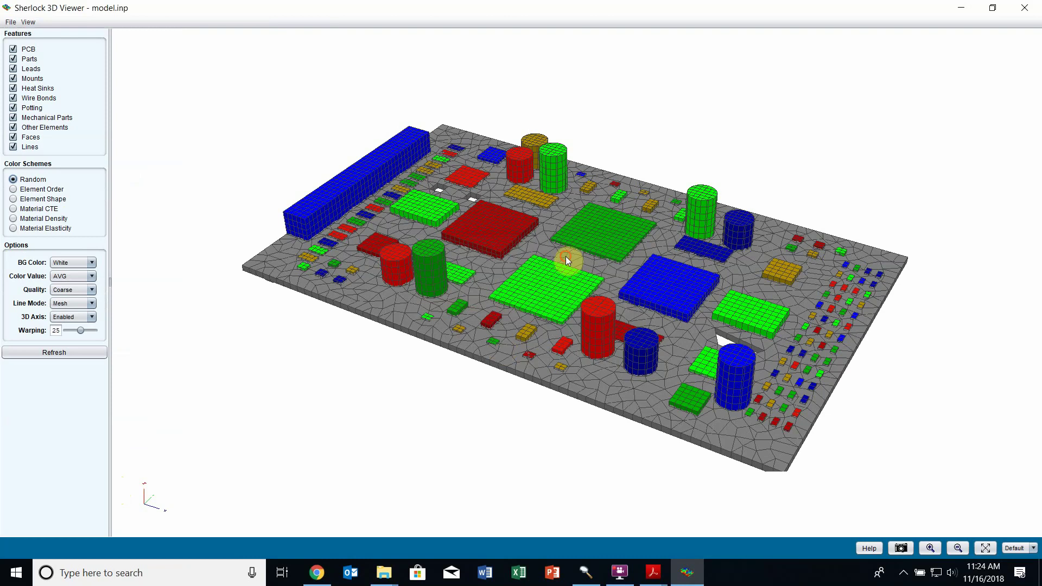
# Rotate the meshed board to a near top-down view, then close the 3D Viewer
pyautogui.moveTo(566, 256); pyautogui.dragTo(597, 281)
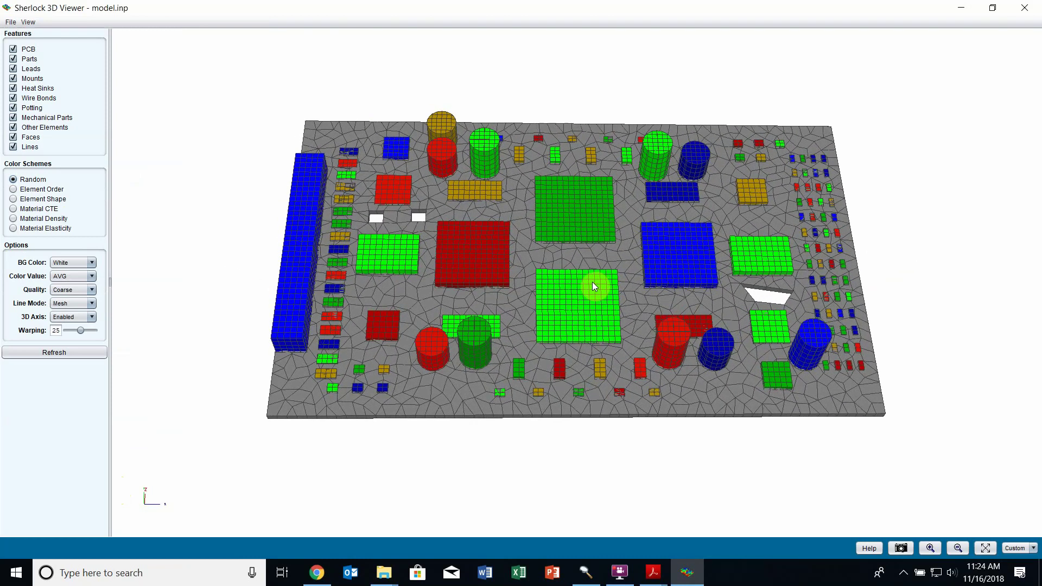
pyautogui.click(1023, 7)
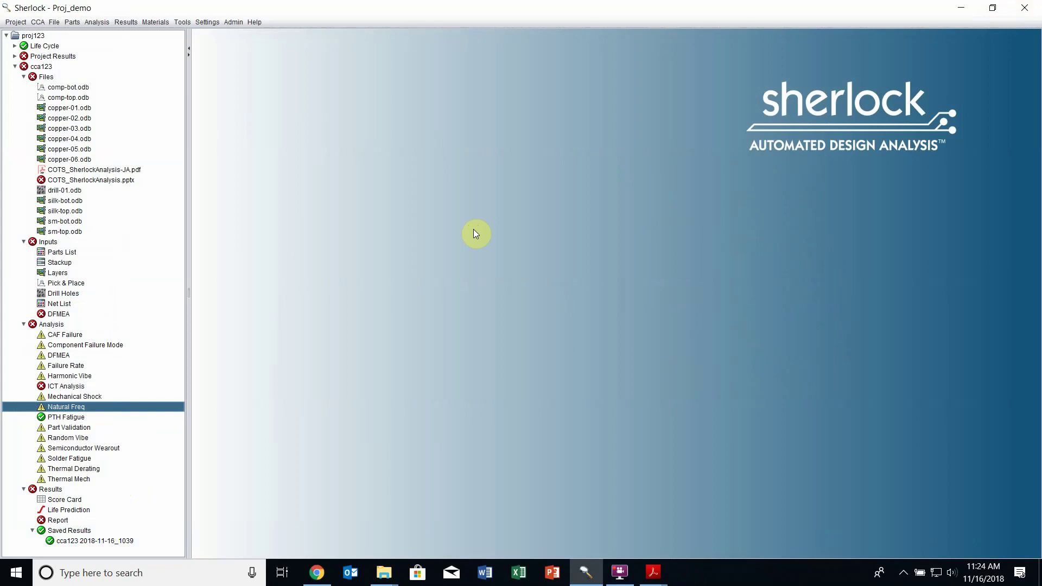